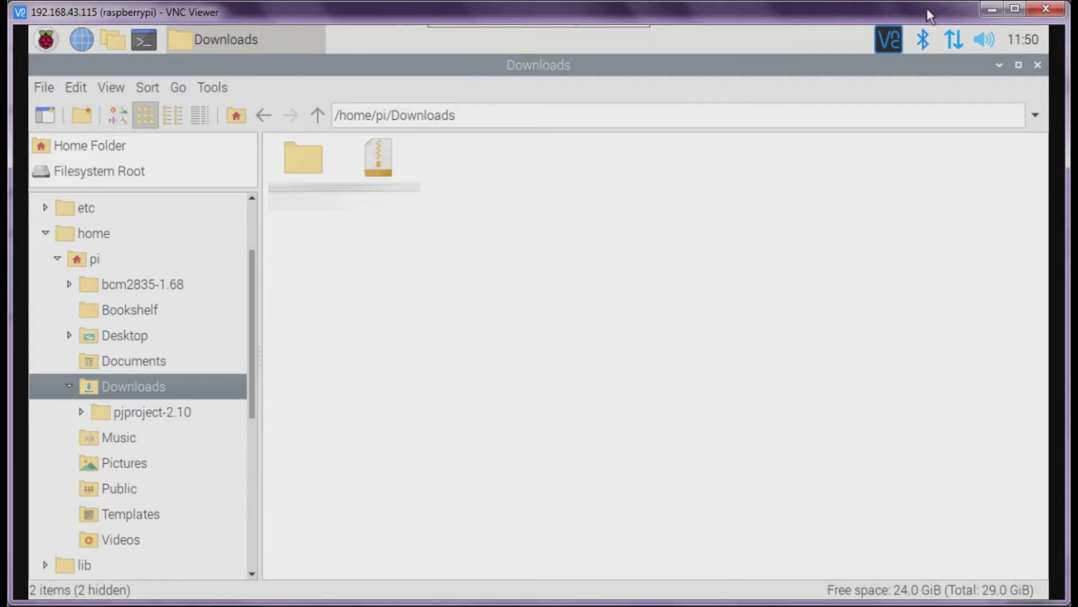
# - Open the viewer's file transfer window for the Raspberry Pi session and browse to E:\New folder in Windows Explorer
pyautogui.moveTo(474, 19)
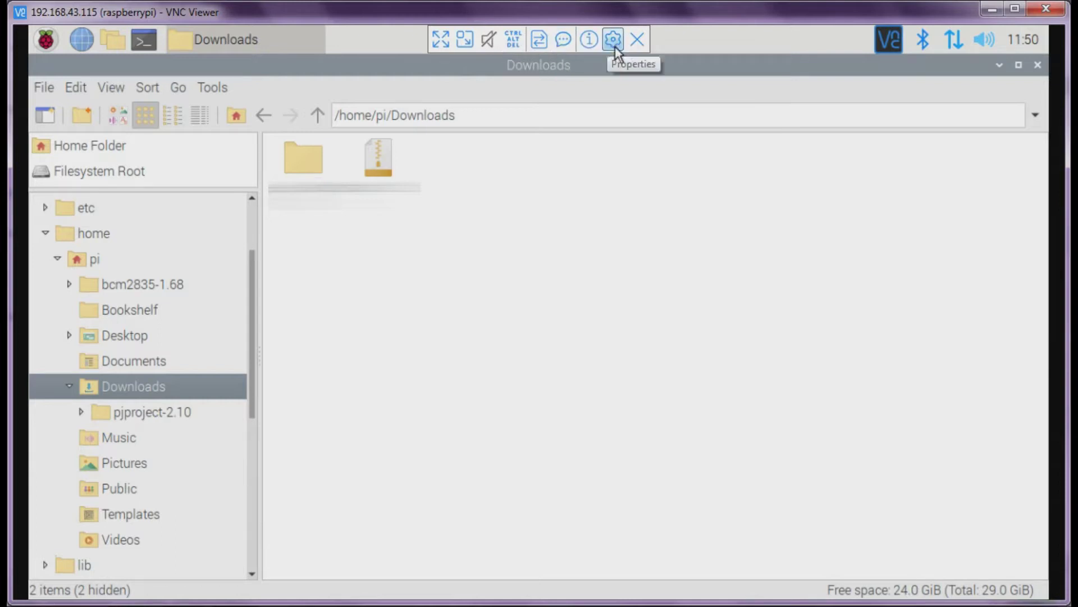
pyautogui.click(542, 39)
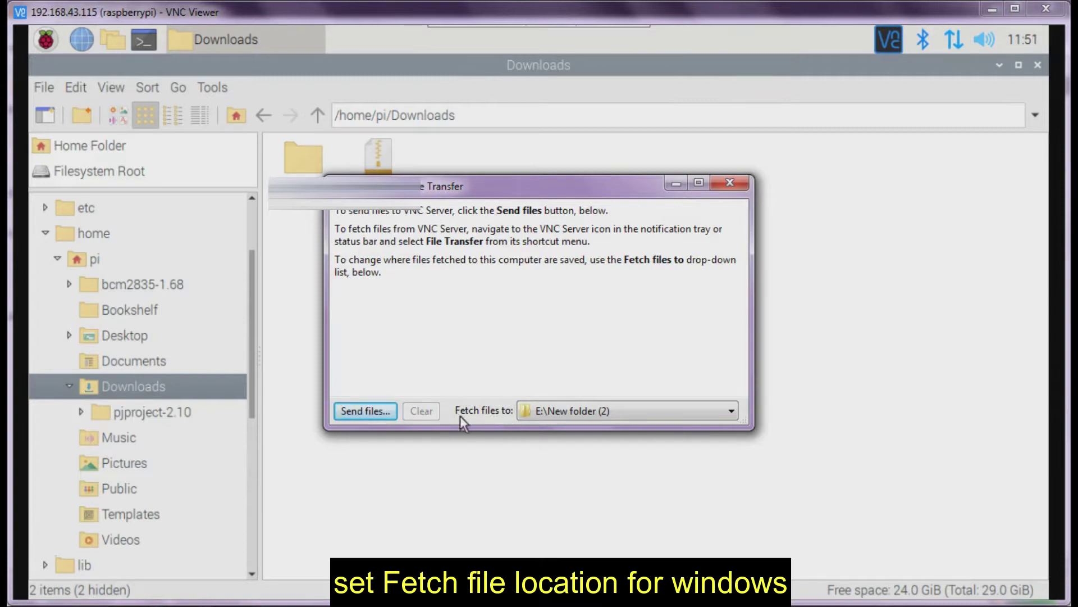
pyautogui.click(569, 410)
pyautogui.click(569, 409)
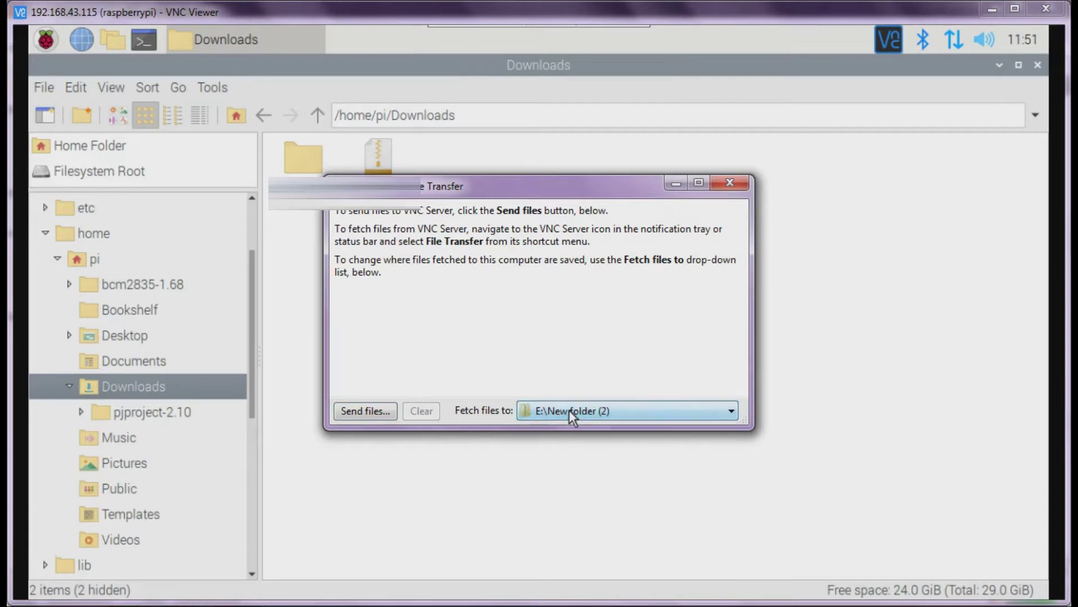
pyautogui.press('super')
pyautogui.click(312, 369)
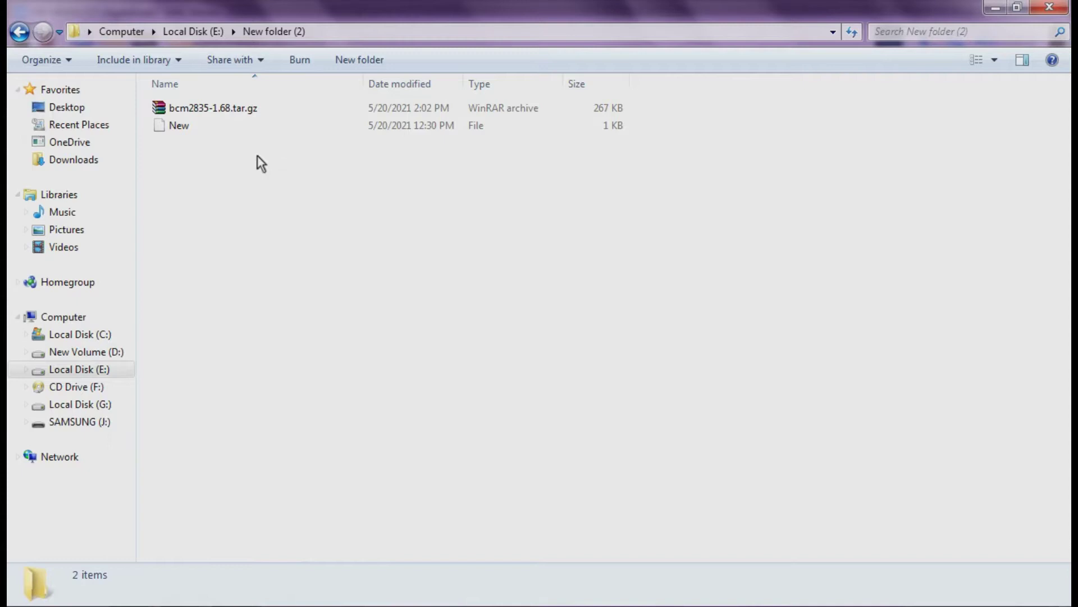
pyautogui.click(20, 32)
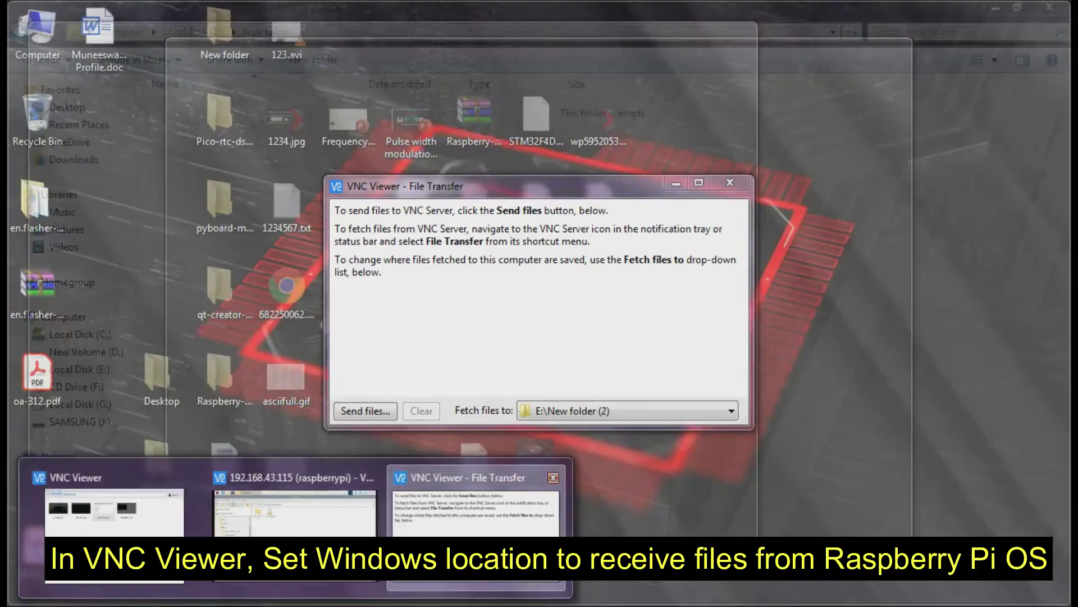
# - Set the viewer's location for fetched files to E:\New folder and close its file transfer window
pyautogui.click(465, 522)
pyautogui.click(612, 410)
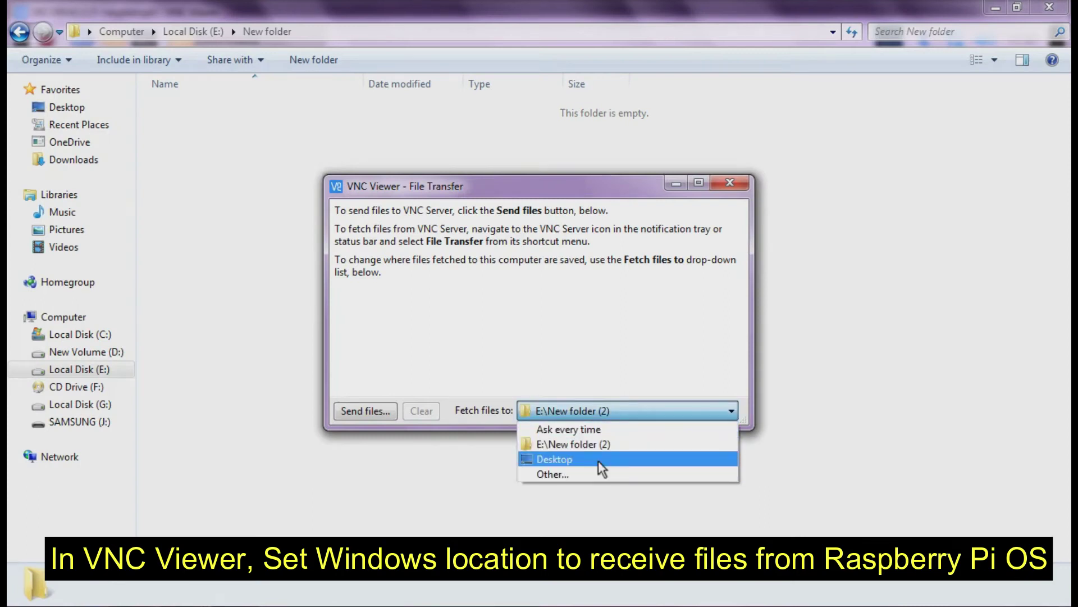
pyautogui.click(605, 476)
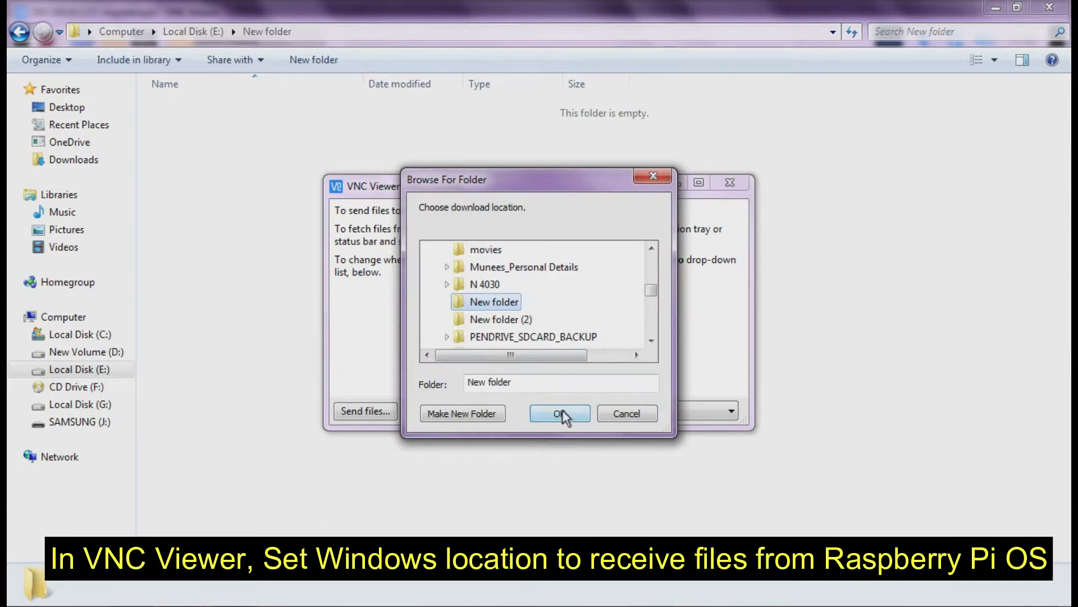
pyautogui.click(560, 413)
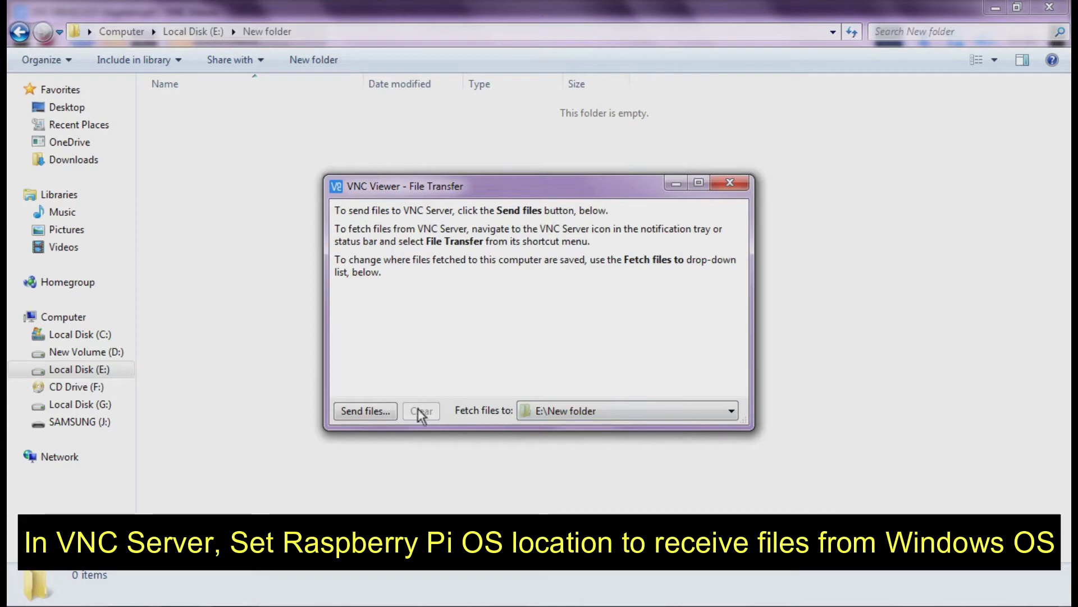
pyautogui.click(732, 184)
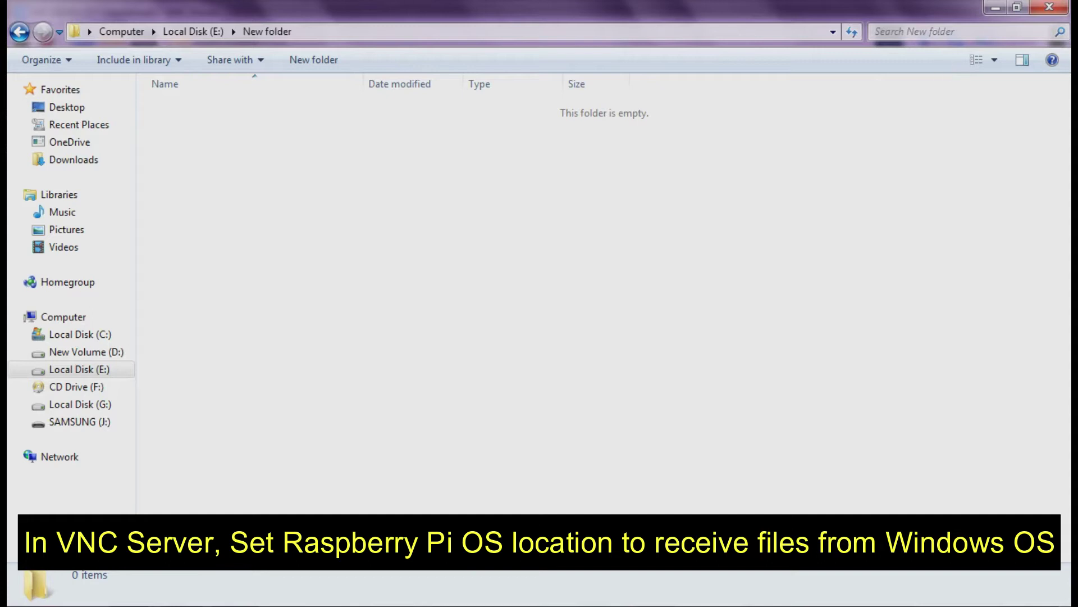
# - Return to the Raspberry Pi session and open VNC Server's file transfer window
pyautogui.click(337, 488)
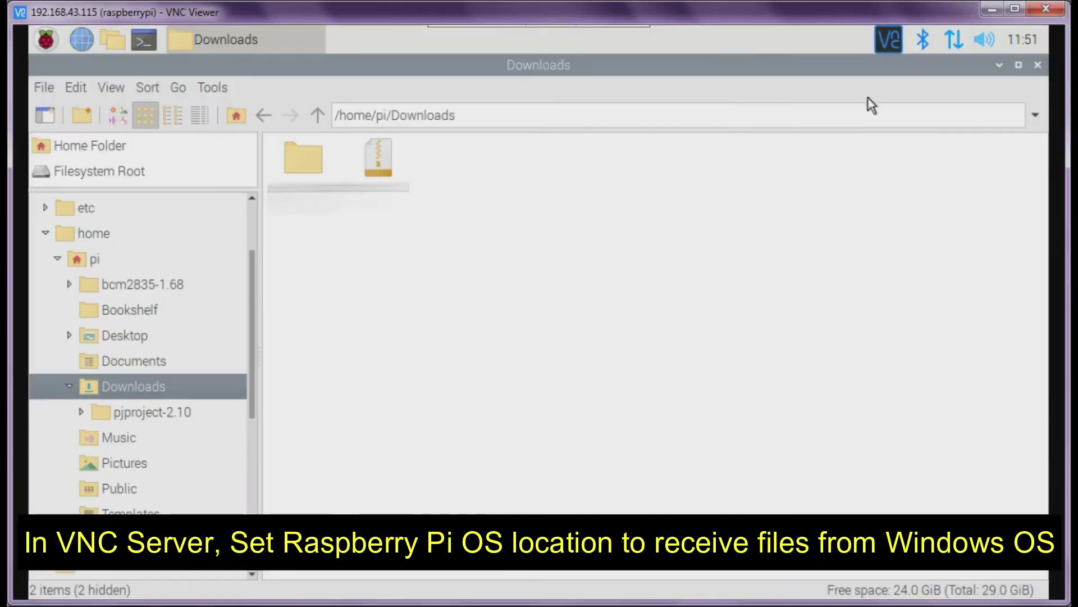
pyautogui.click(890, 46)
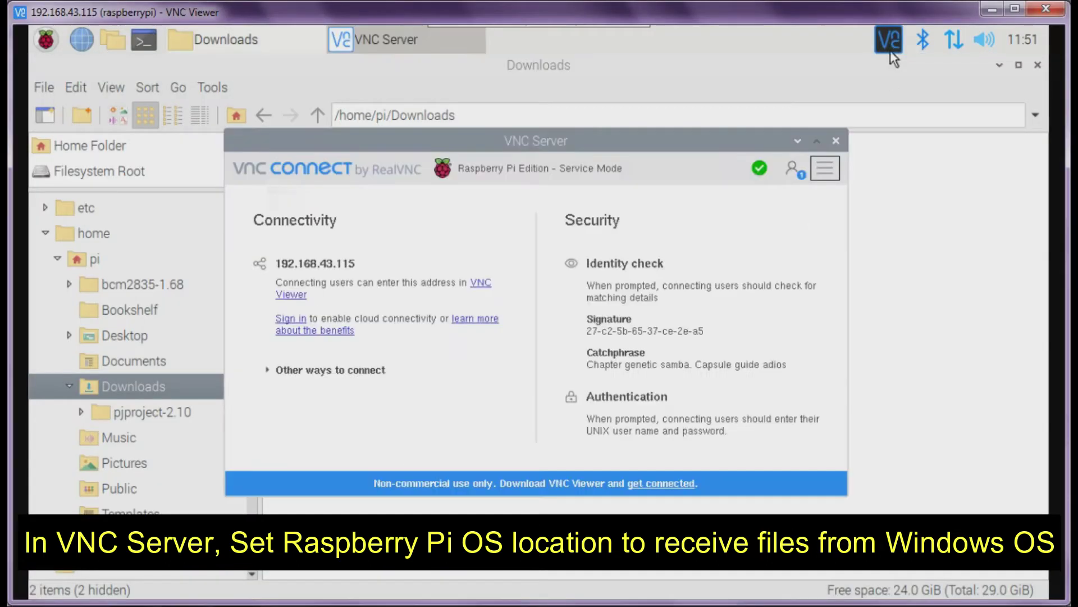
pyautogui.click(823, 170)
pyautogui.click(747, 276)
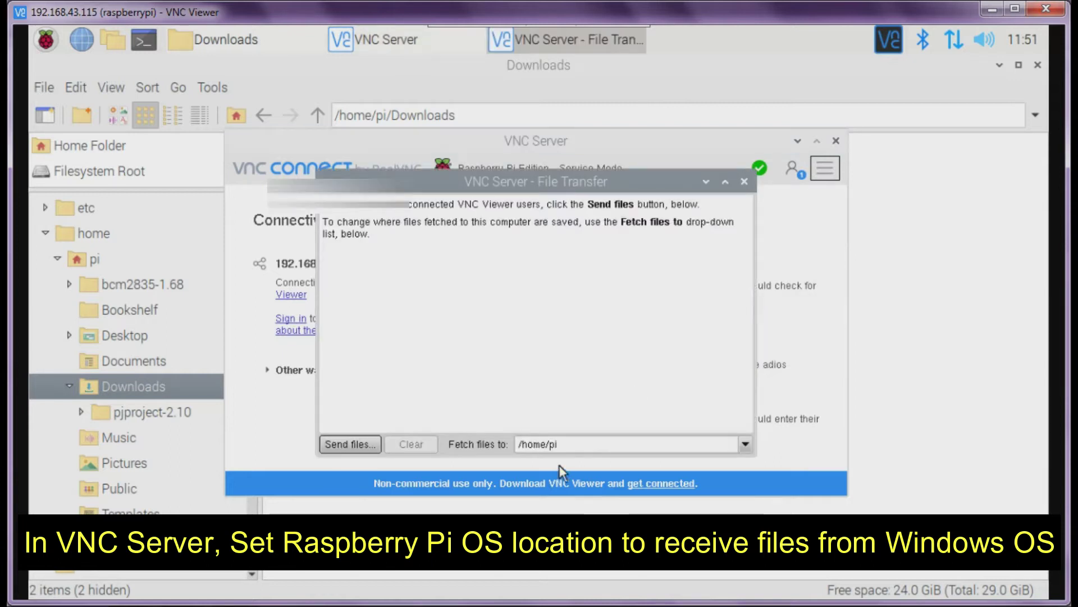
# - Choose the /home/pi folder as VNC Server's location for fetched files and close the server windows
pyautogui.click(746, 444)
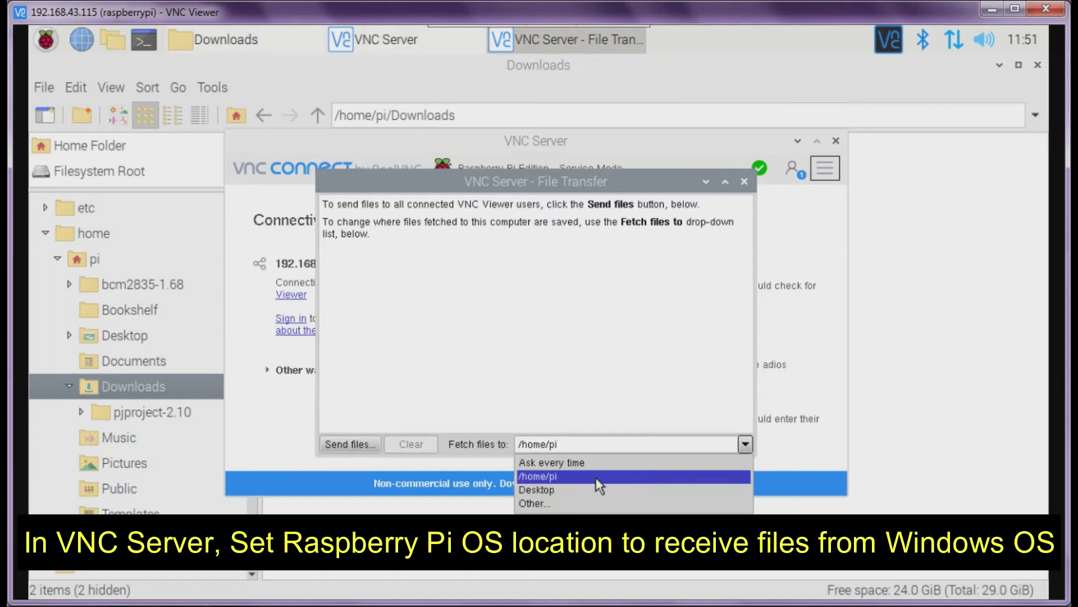
pyautogui.click(577, 504)
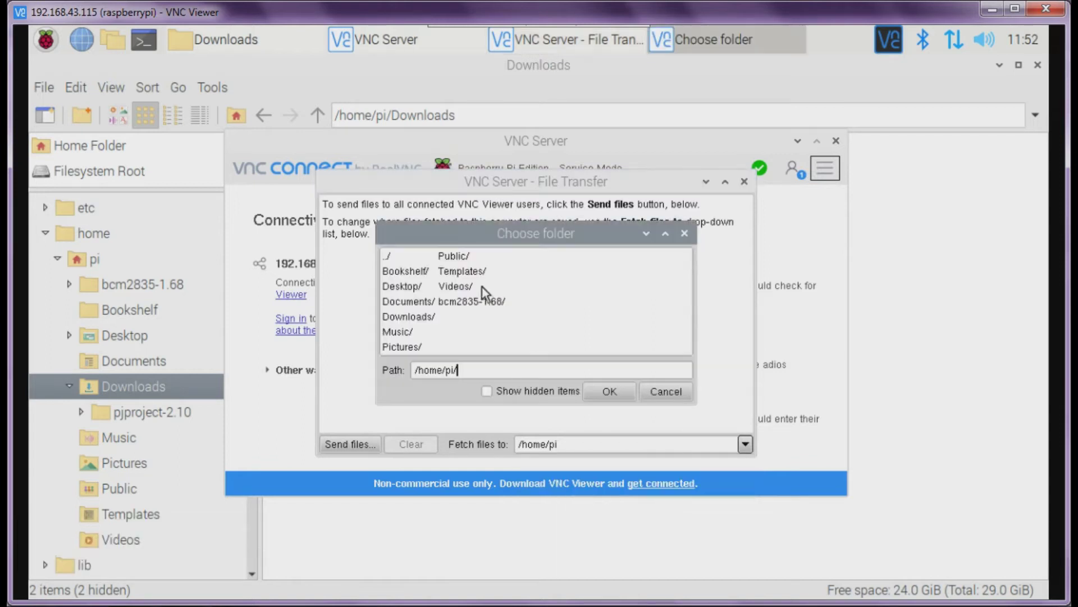
pyautogui.doubleClick(392, 258)
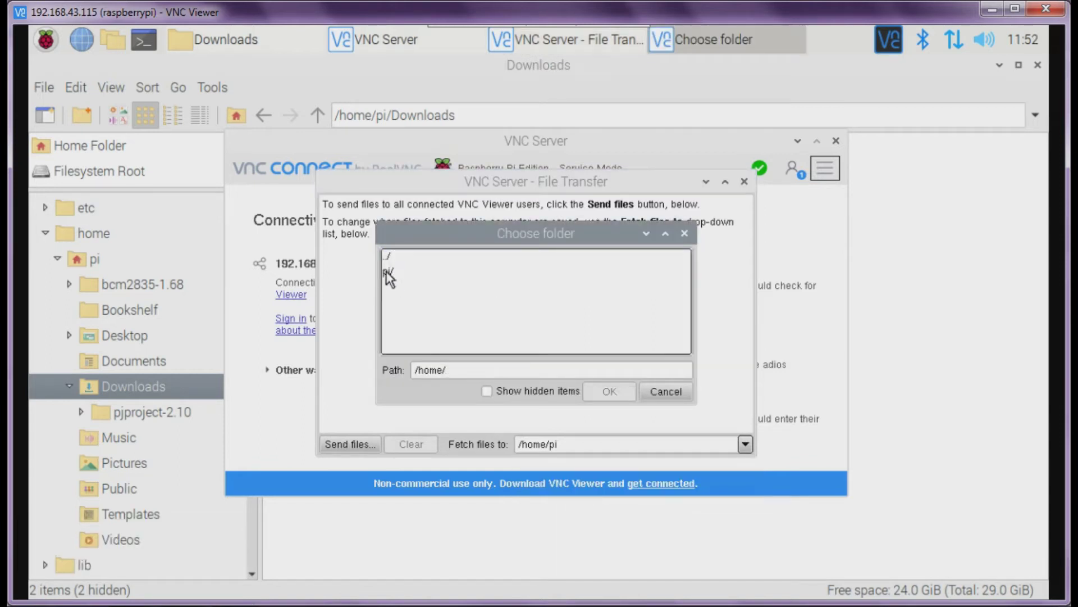
pyautogui.doubleClick(387, 271)
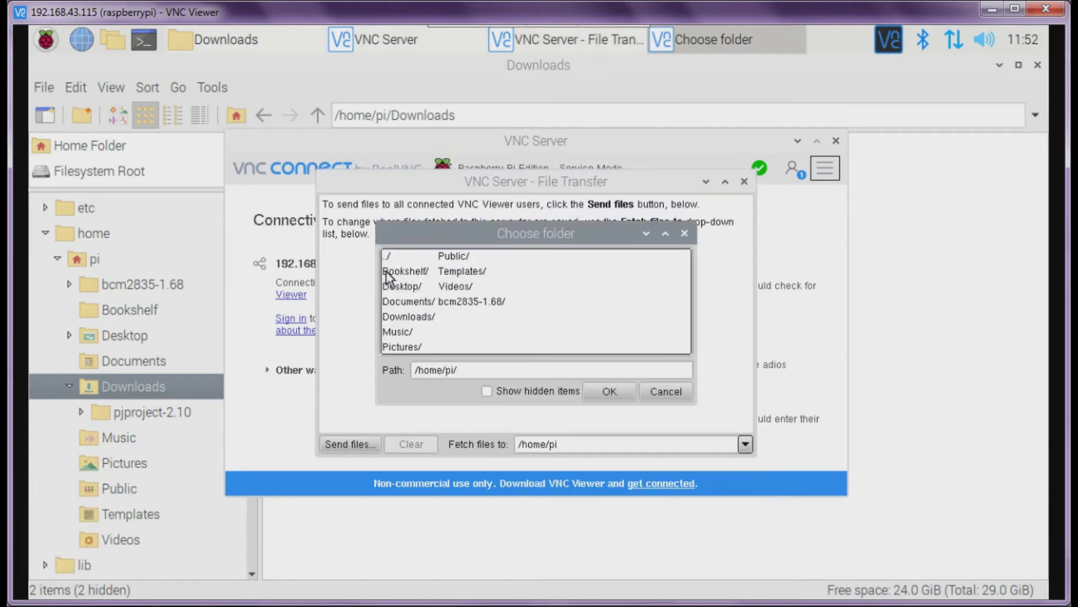
pyautogui.click(605, 392)
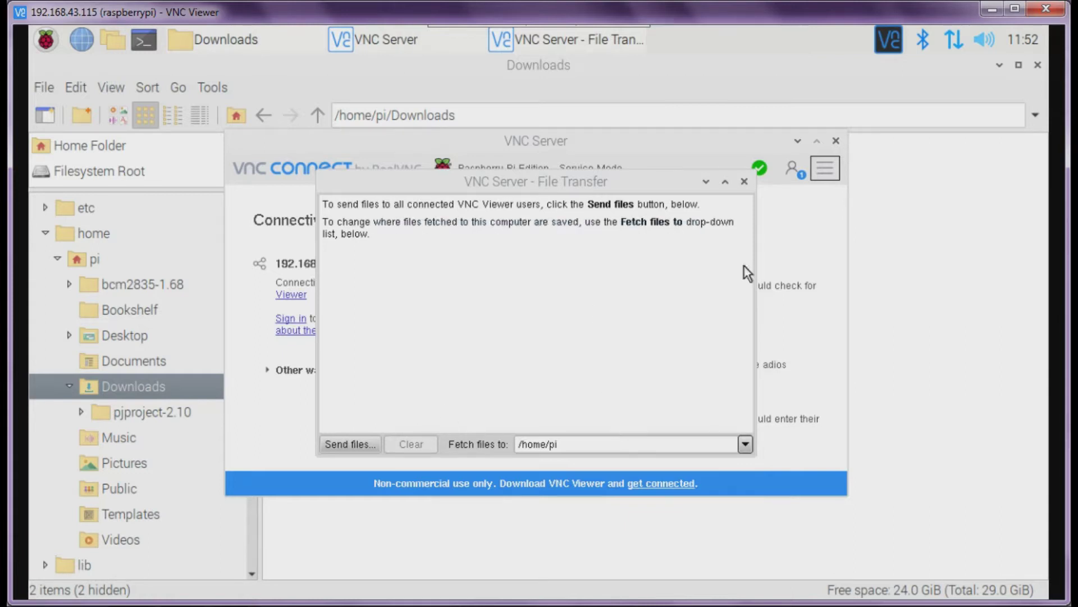
pyautogui.click(744, 182)
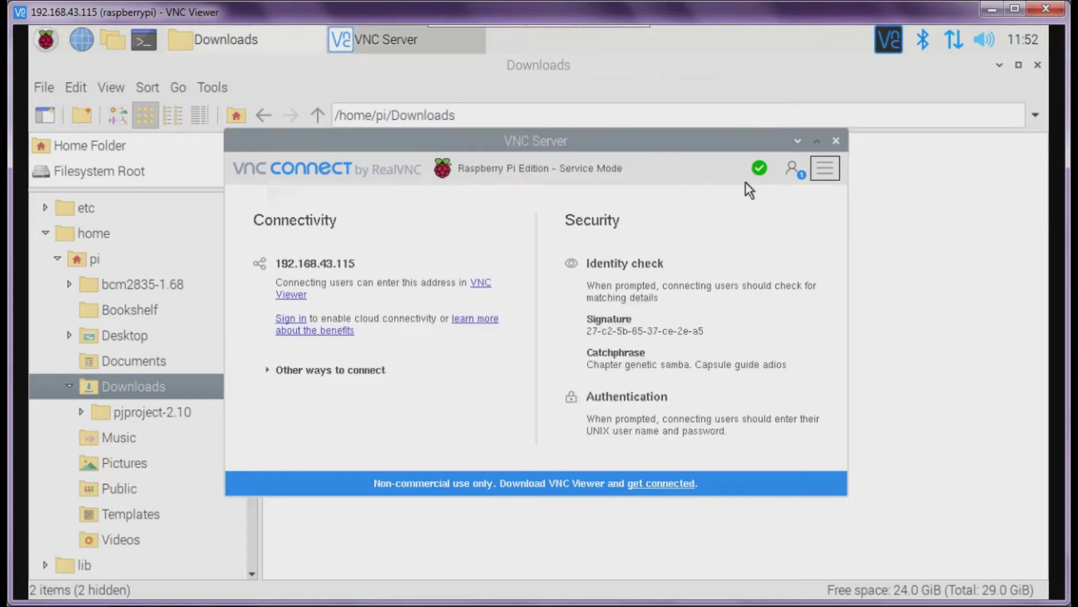
pyautogui.click(835, 141)
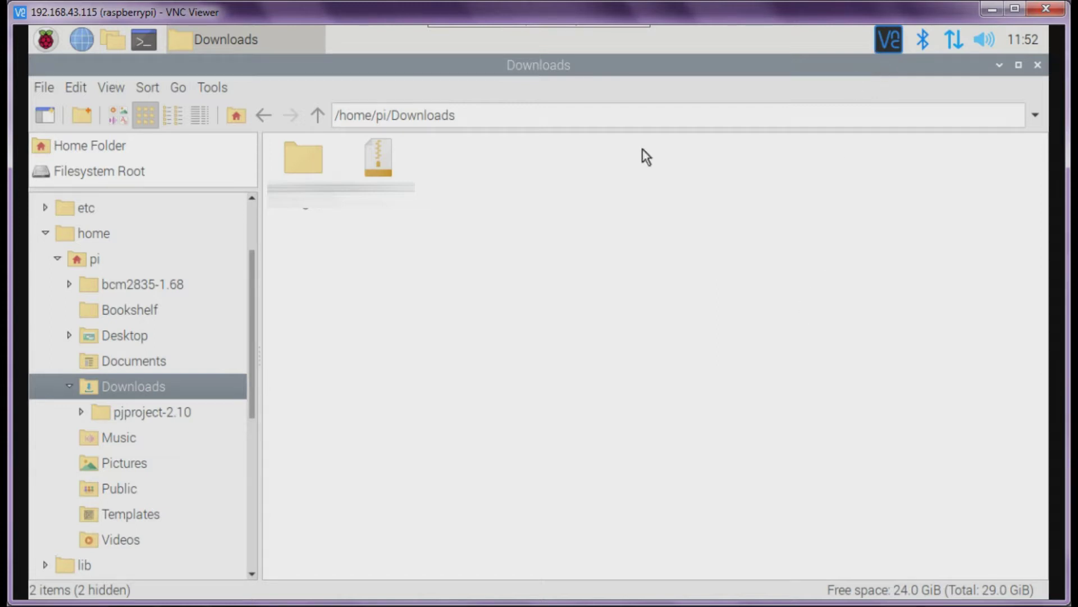
# - Start sending files from the viewer's file transfer window and browse to the pico folder in Windows
pyautogui.click(539, 39)
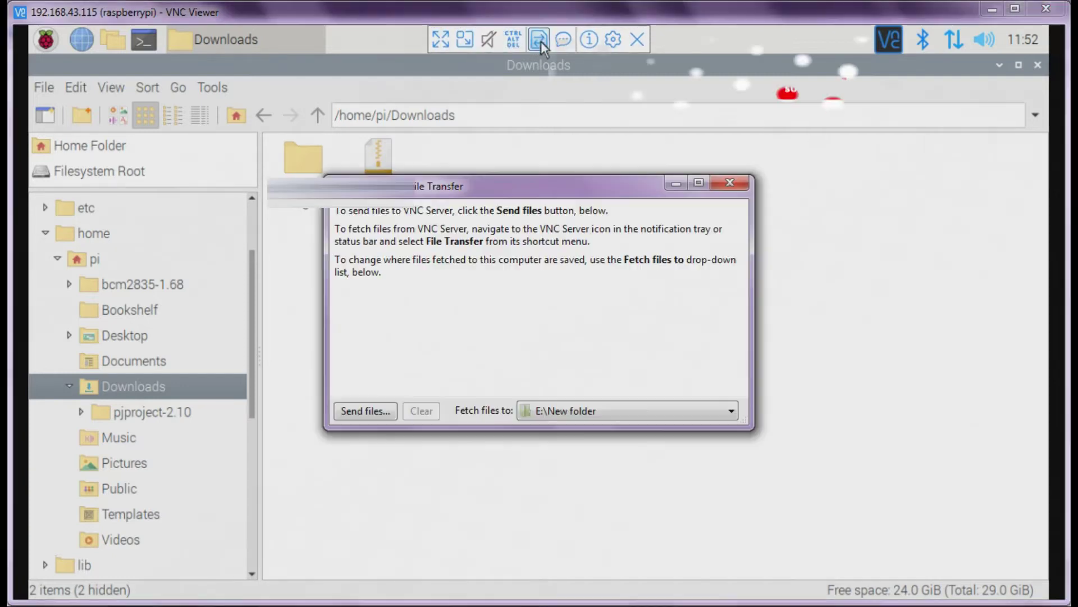
pyautogui.click(379, 413)
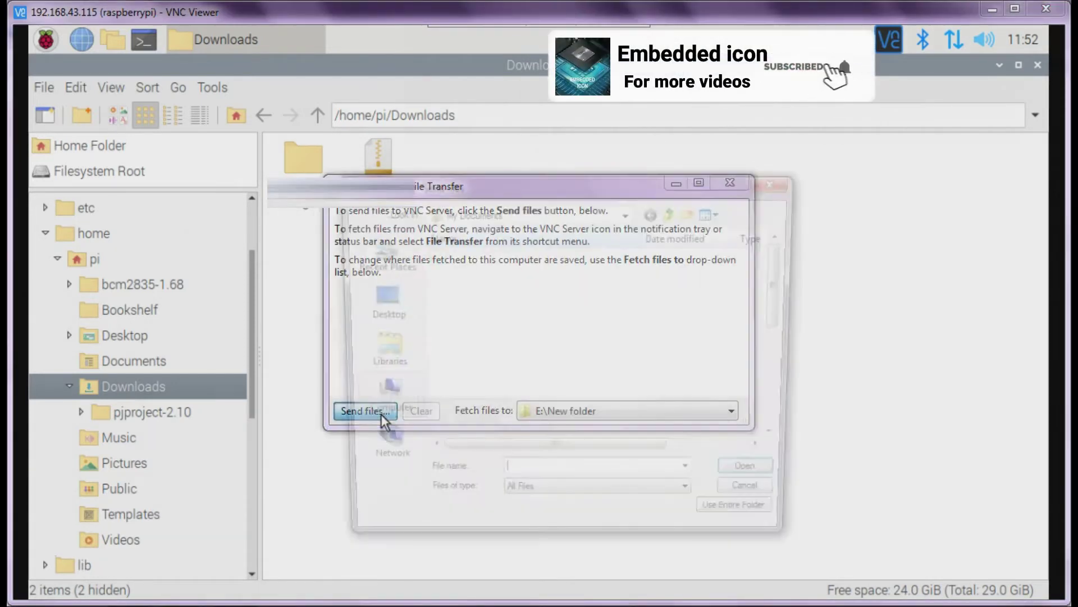
pyautogui.click(393, 399)
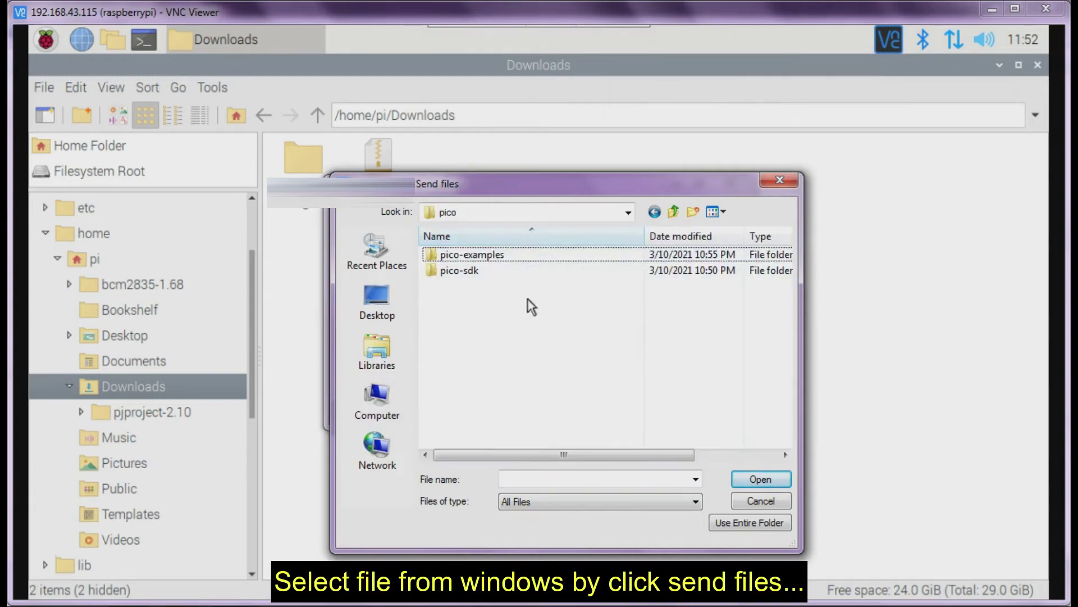
# - Look through the contents of the pico-examples folder and return to the pico folder
pyautogui.click(581, 256)
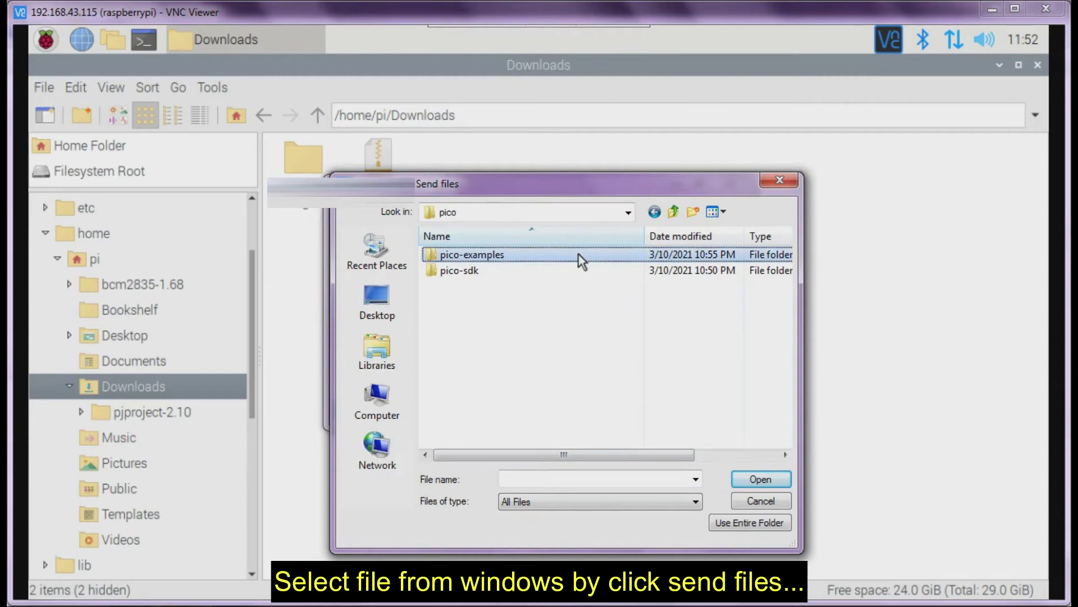
pyautogui.doubleClick(579, 254)
pyautogui.scroll(-7, 558, 301)
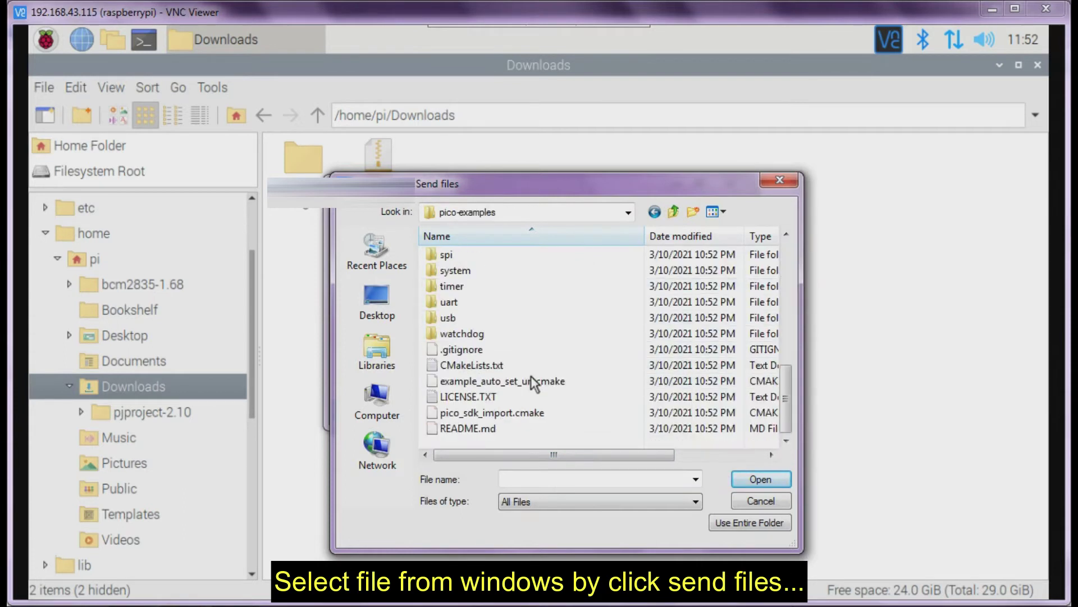
pyautogui.click(654, 212)
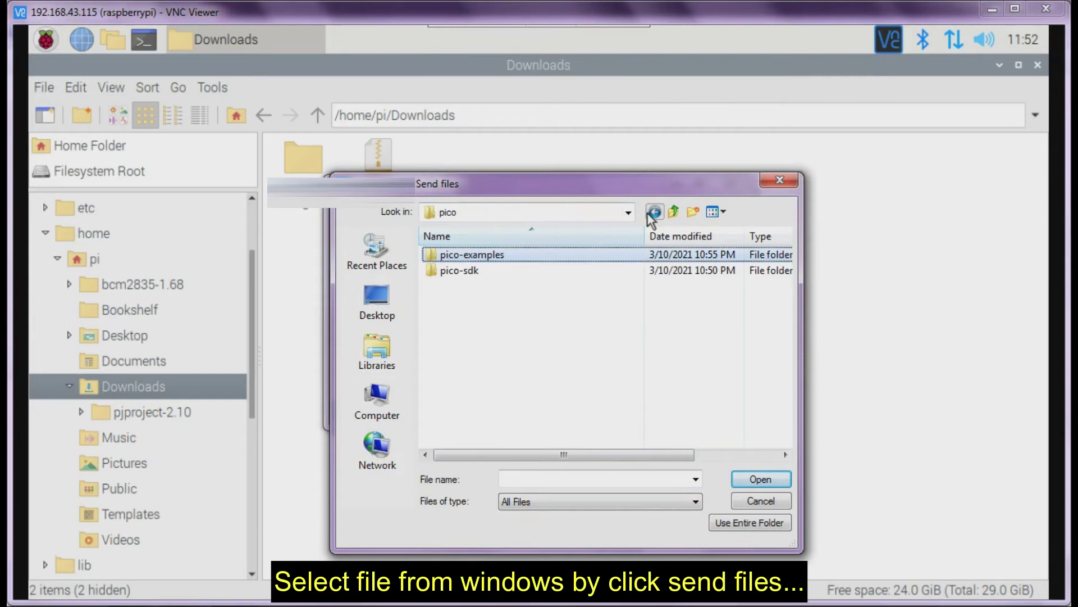
pyautogui.click(517, 343)
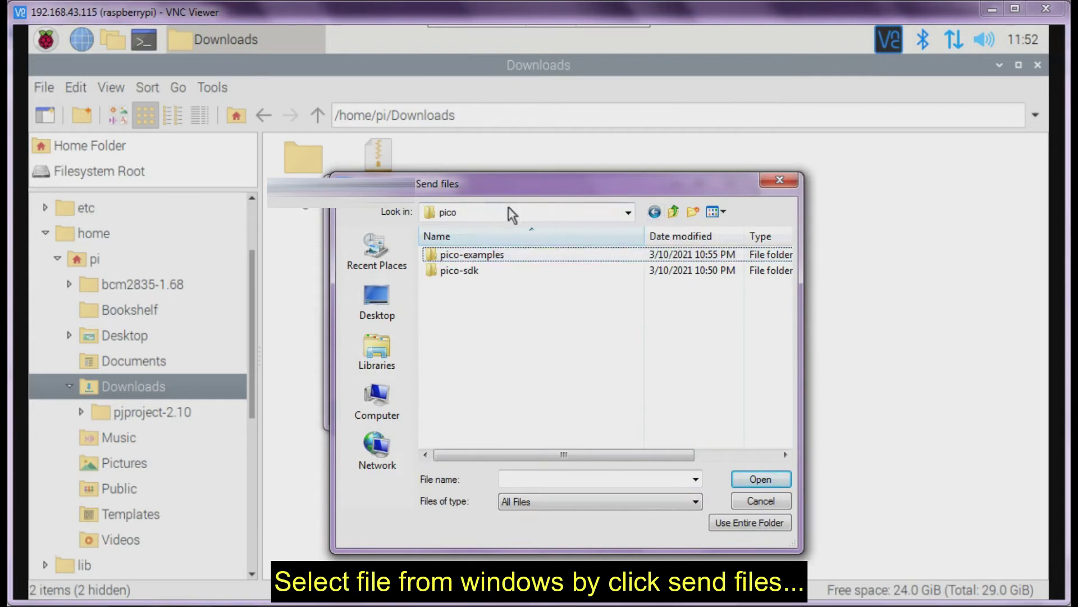
# - Send the entire pico folder to the Raspberry Pi and close both file transfer windows when the transfer finishes
pyautogui.click(721, 522)
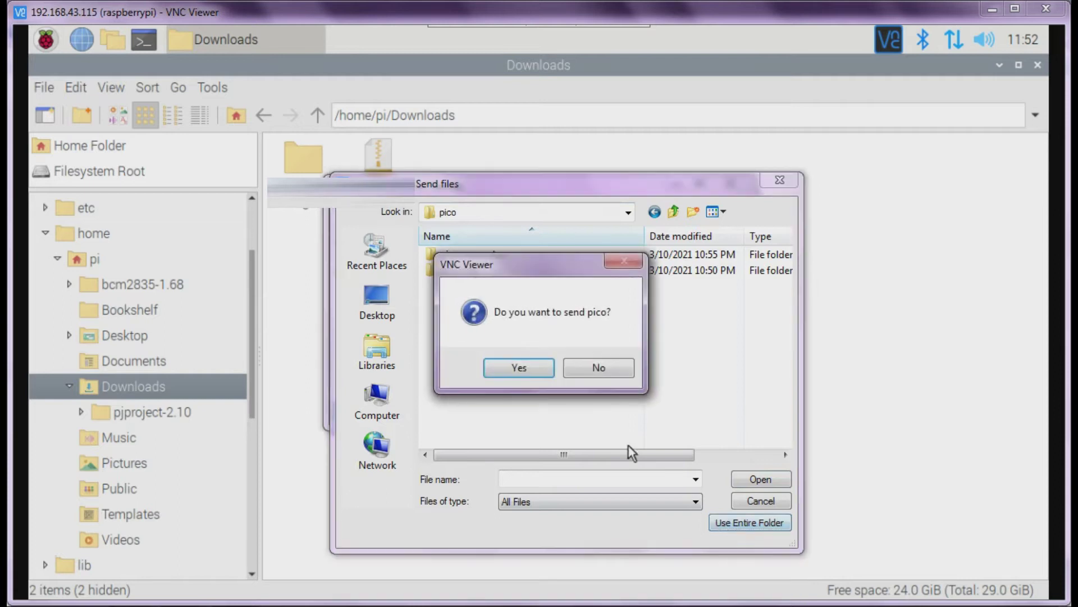
pyautogui.click(525, 369)
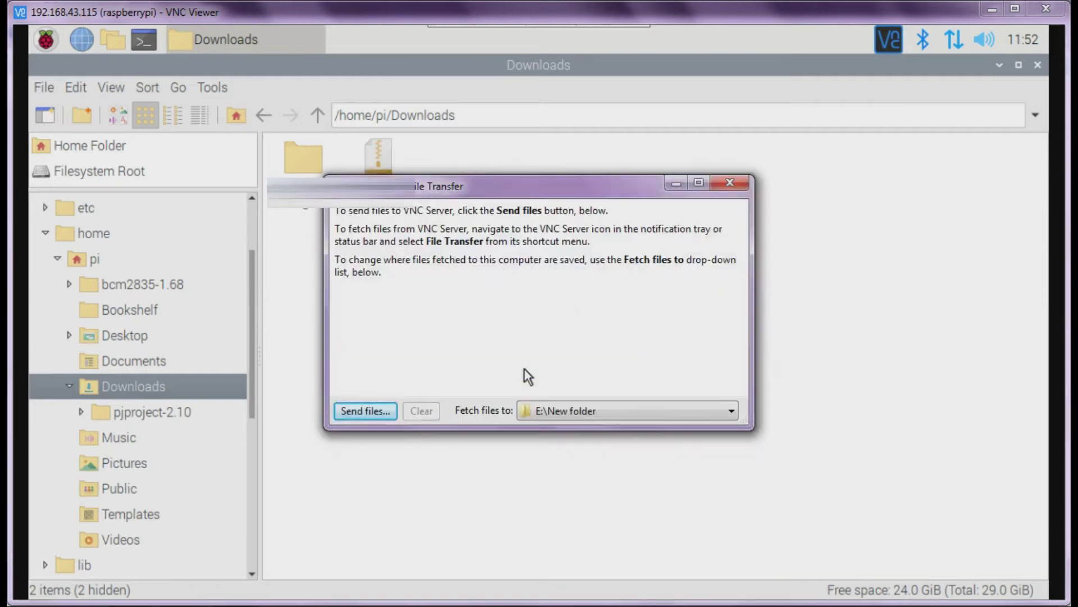
pyautogui.moveTo(575, 184); pyautogui.dragTo(587, 336)
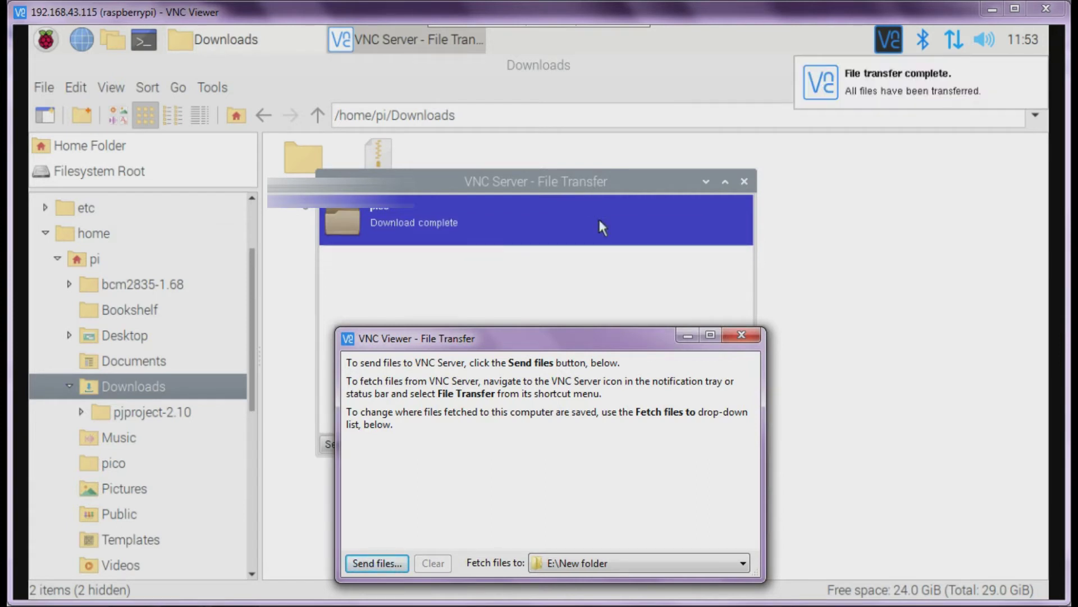
pyautogui.click(741, 336)
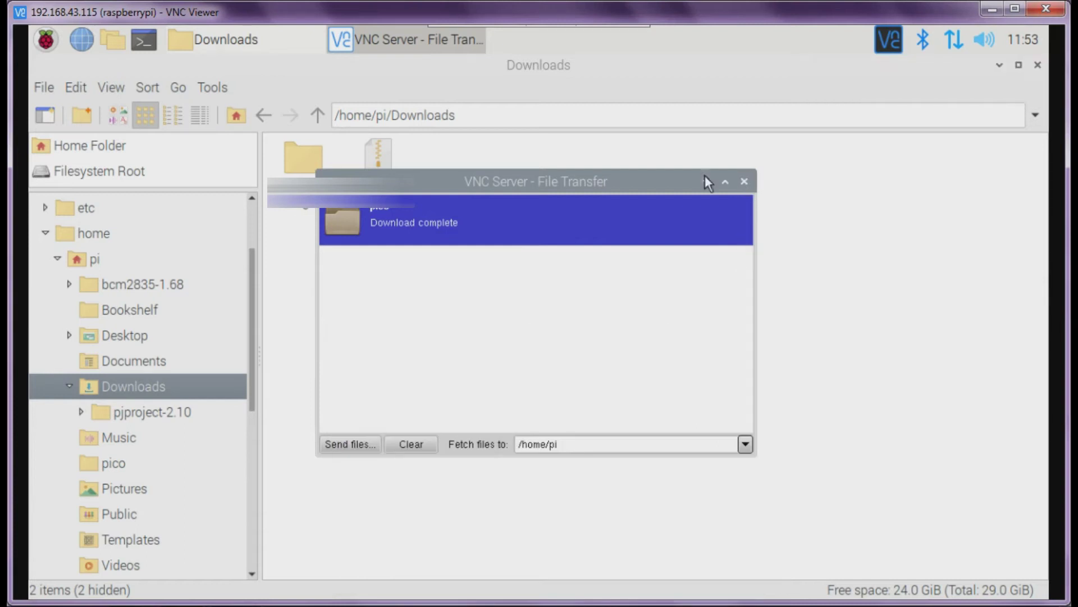
pyautogui.click(744, 181)
# - Go up to /home/pi in the Raspberry Pi file manager and check for the transferred pico folder
pyautogui.click(313, 115)
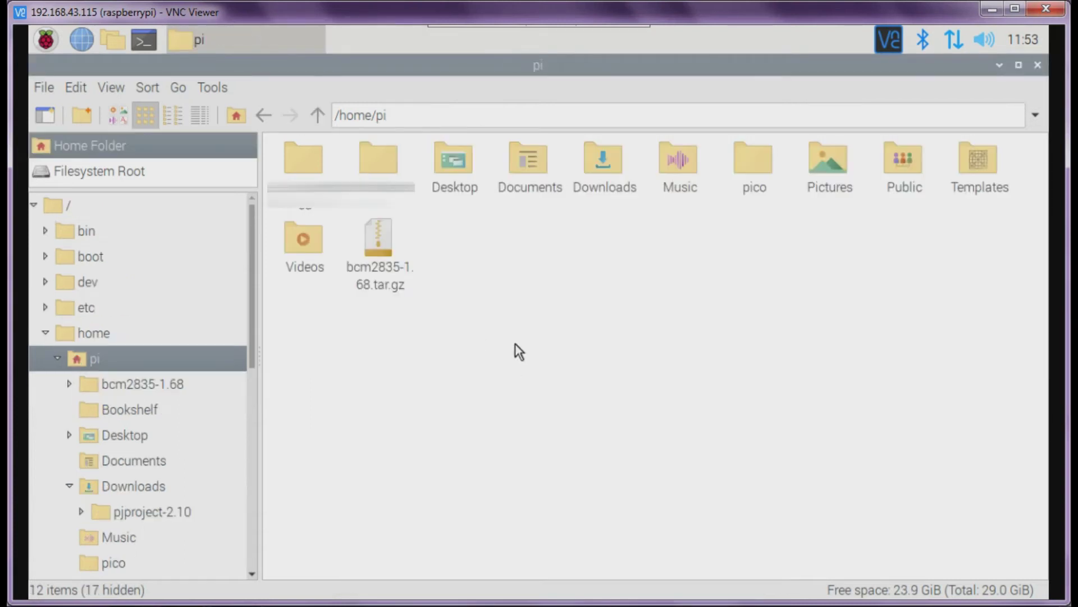
pyautogui.click(750, 196)
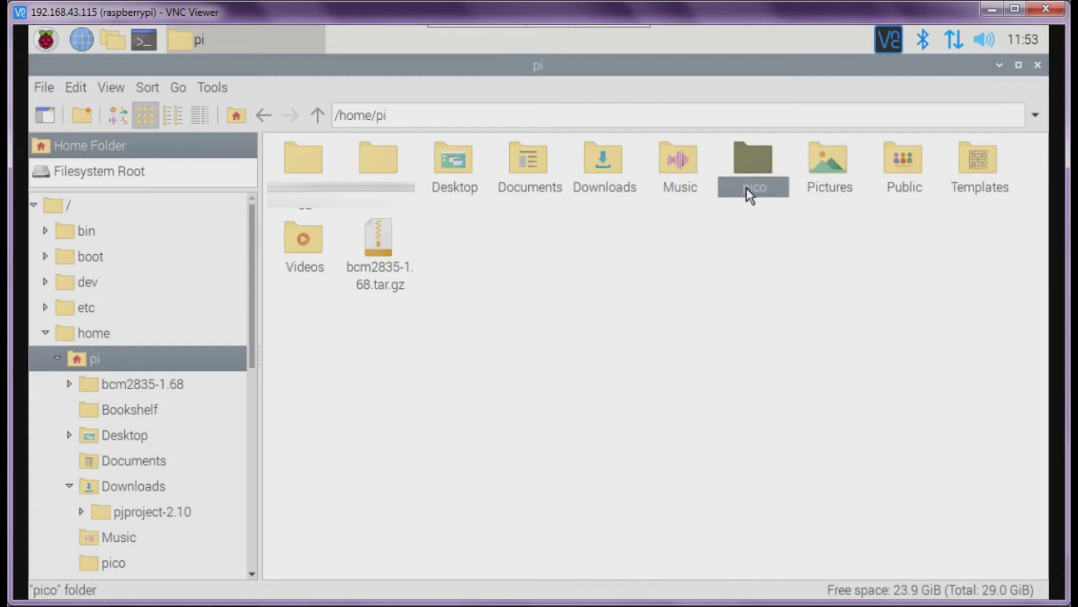
pyautogui.click(789, 281)
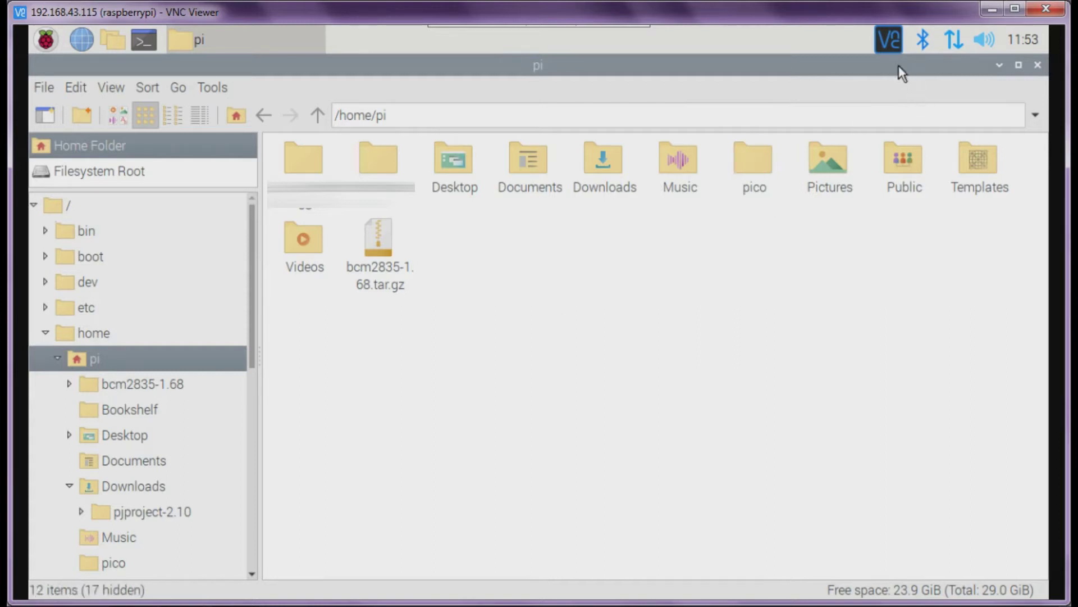
pyautogui.click(756, 181)
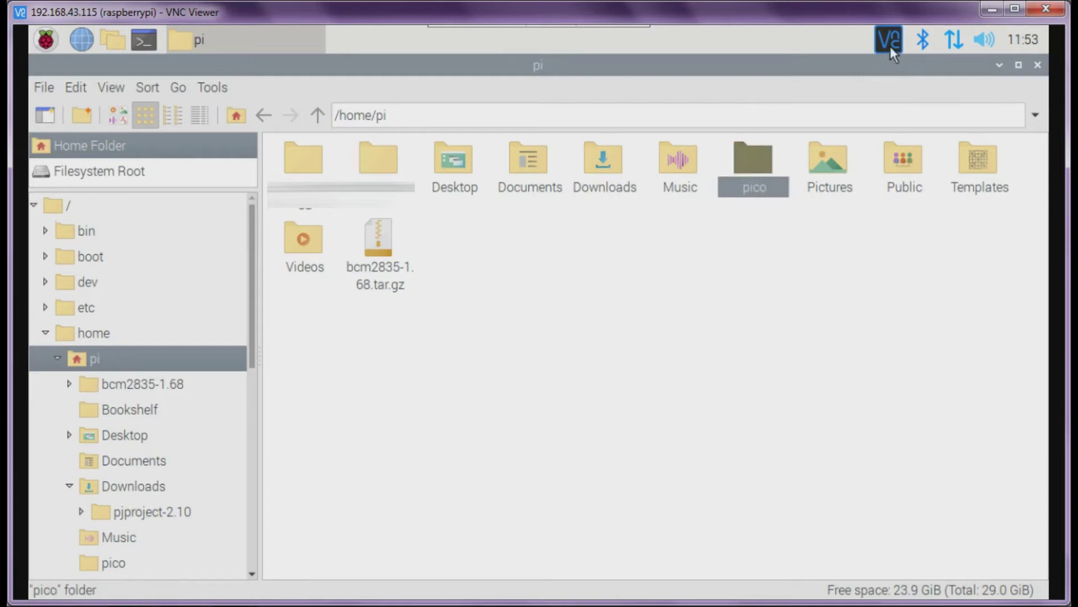
pyautogui.click(841, 253)
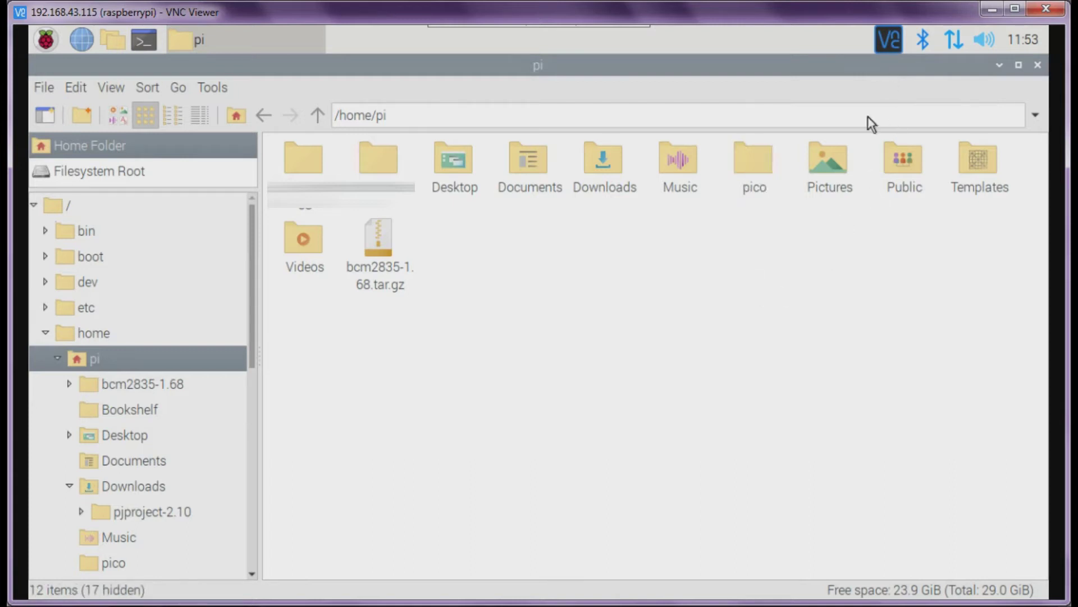
# - Send the /home/pi/pico folder from the Raspberry Pi to Windows through VNC Server's file transfer
pyautogui.click(889, 41)
pyautogui.click(826, 171)
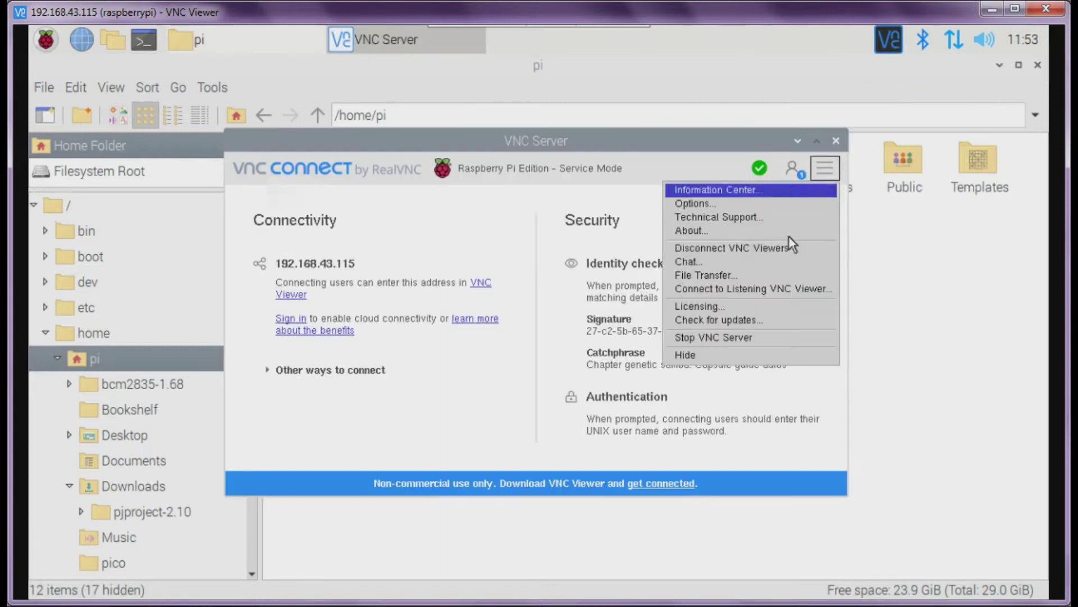
pyautogui.click(767, 276)
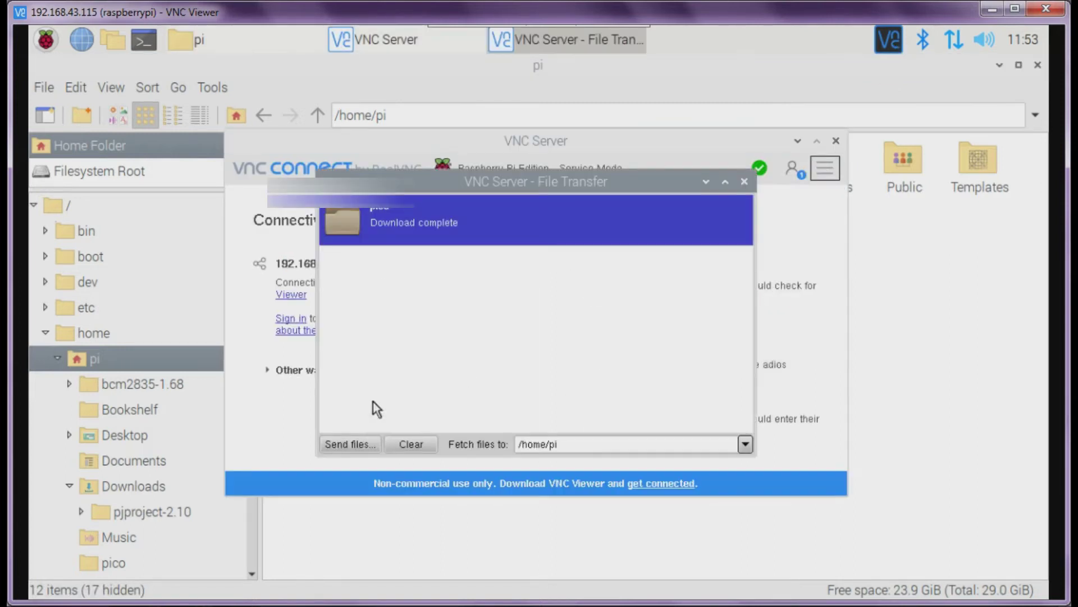
pyautogui.click(358, 443)
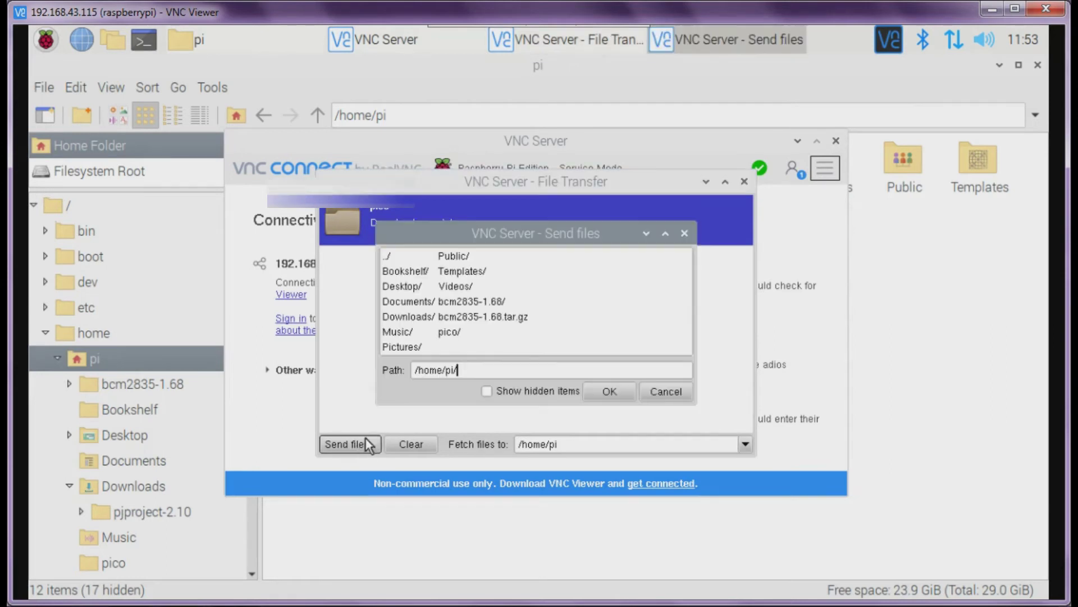
pyautogui.click(458, 330)
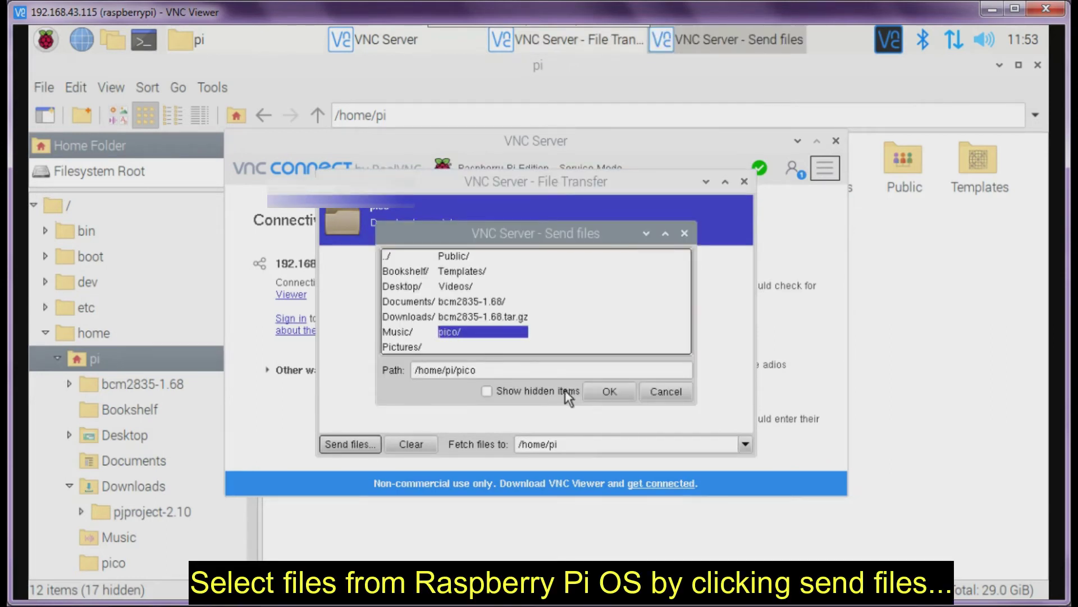
pyautogui.click(597, 392)
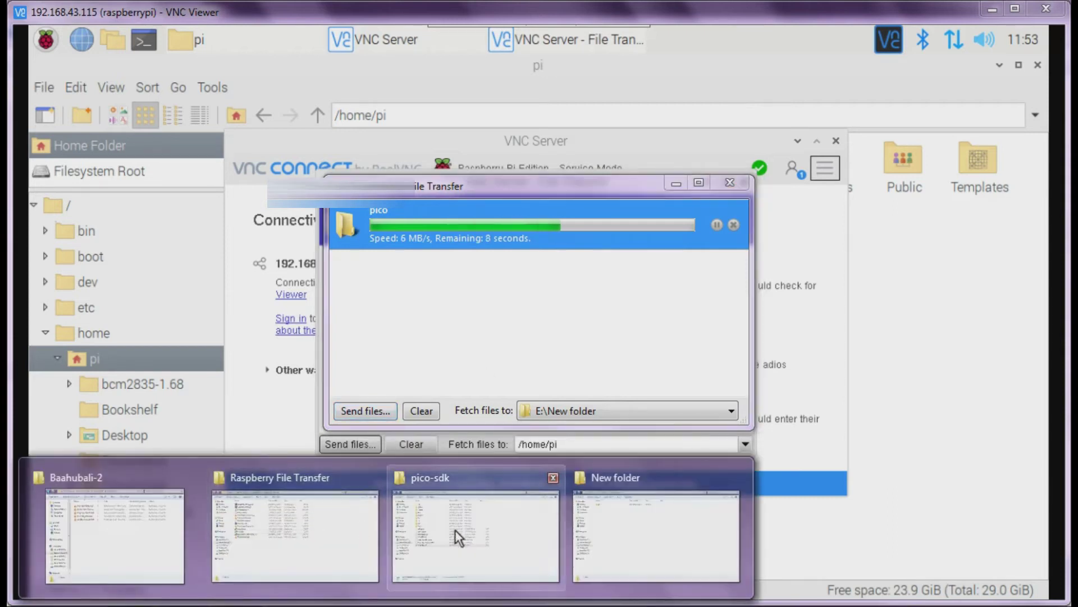
# - Switch to New folder on drive E: in Windows Explorer and refresh it to check for the pico folder
pyautogui.click(601, 530)
pyautogui.rightClick(536, 241)
pyautogui.click(590, 308)
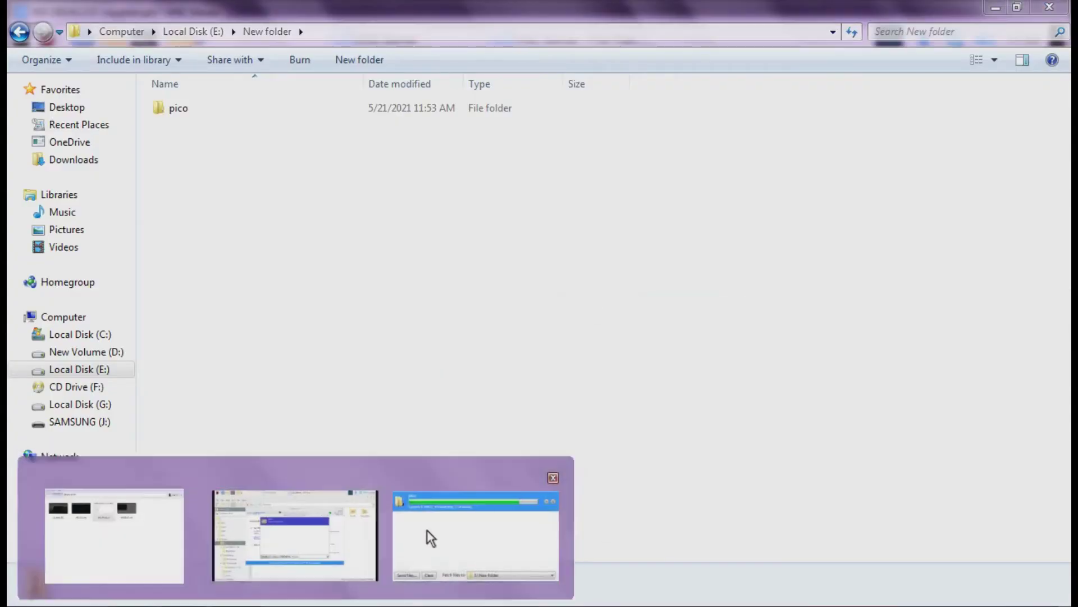
# - Close the viewer's file transfer window once the transfer finishes, and the File Transfer and VNC Server windows on the Pi
pyautogui.click(428, 534)
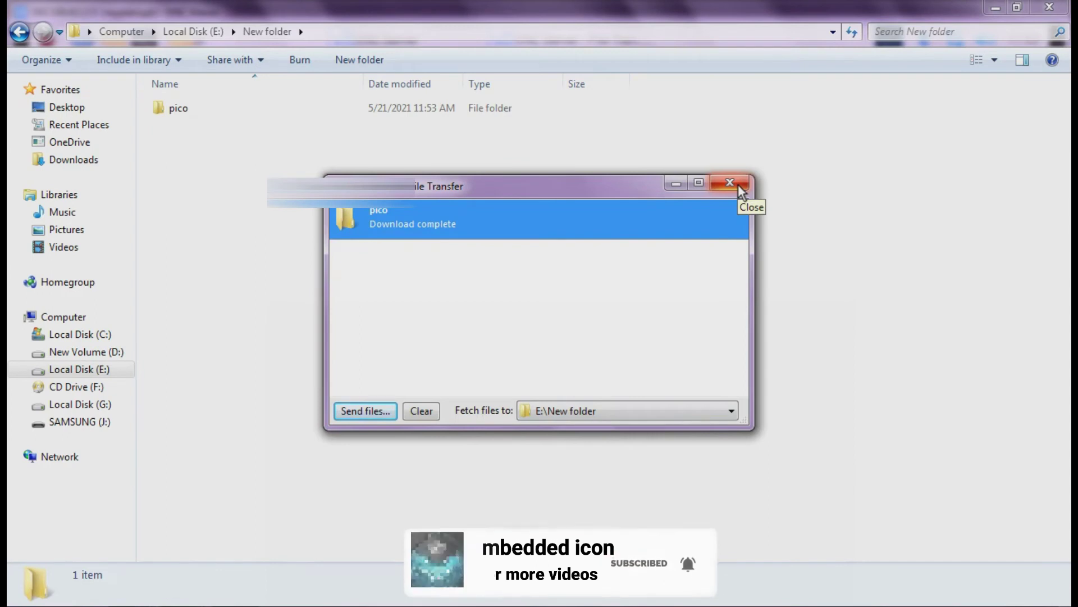
pyautogui.click(730, 183)
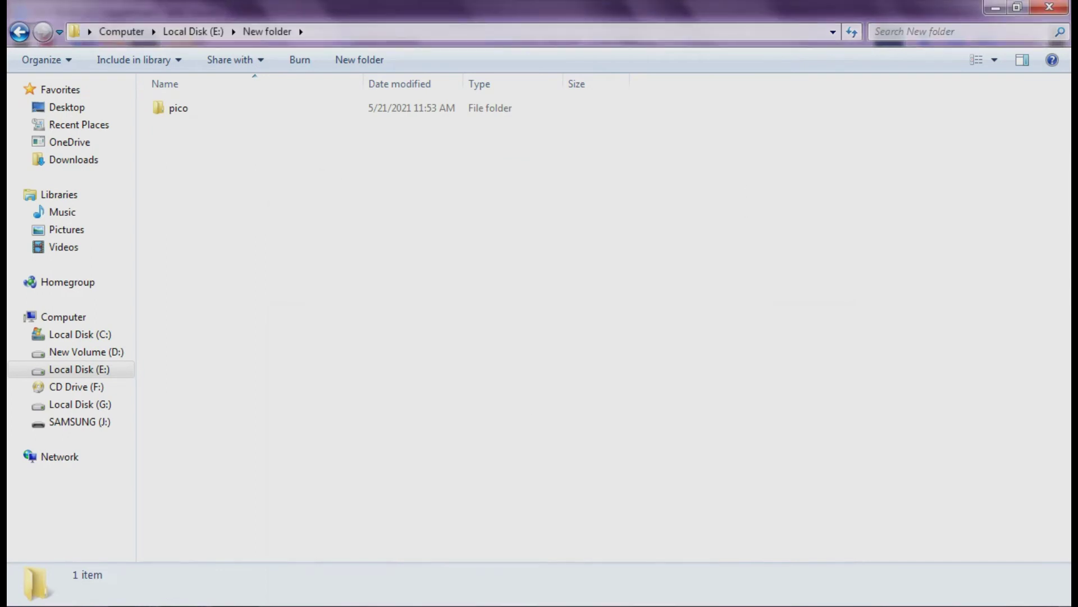
pyautogui.click(242, 553)
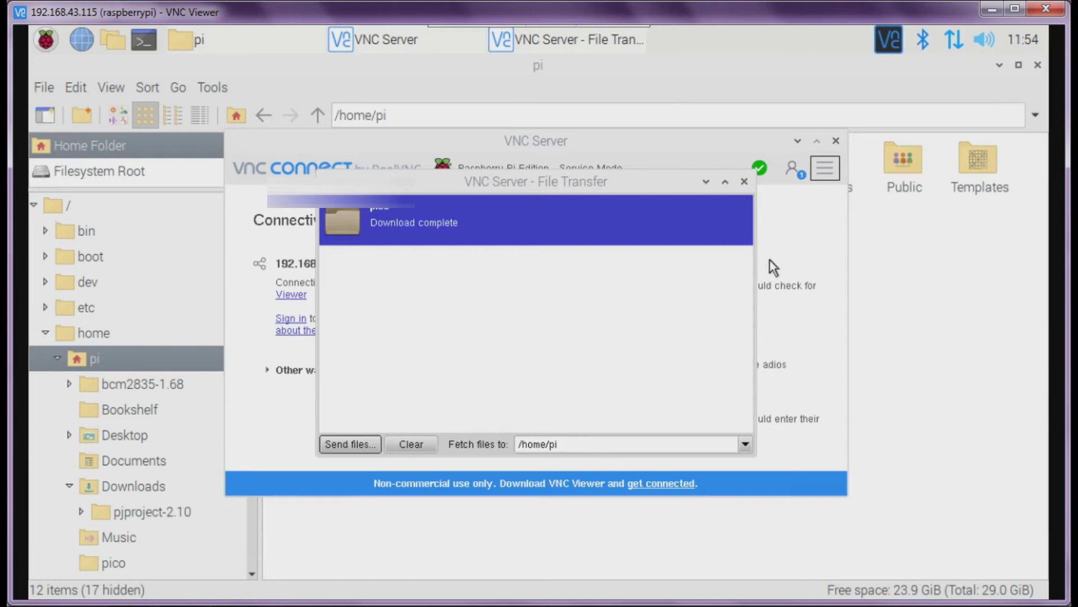
pyautogui.click(745, 180)
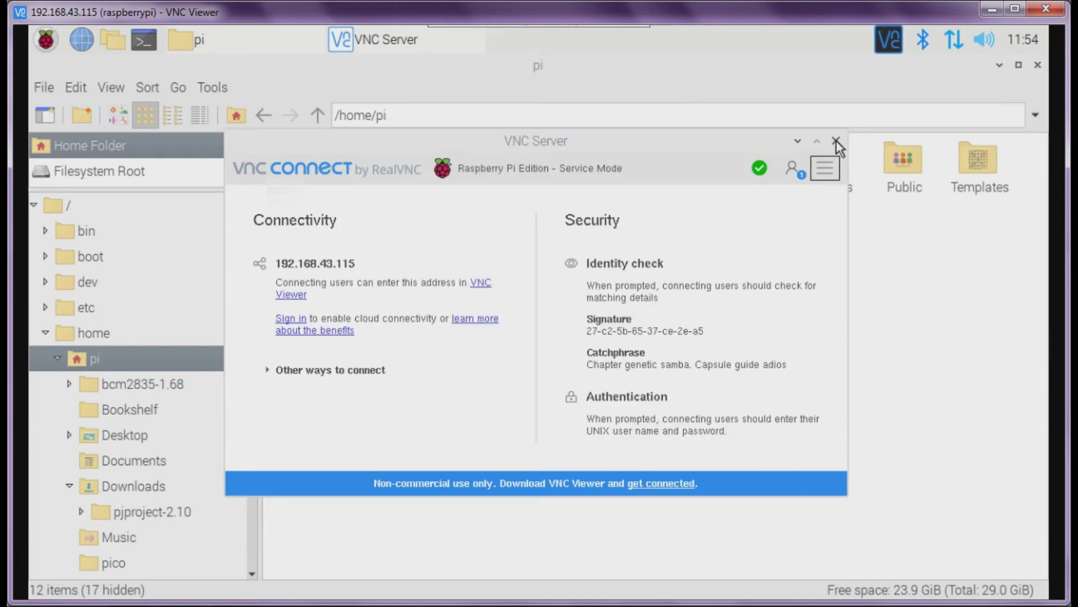
pyautogui.click(836, 141)
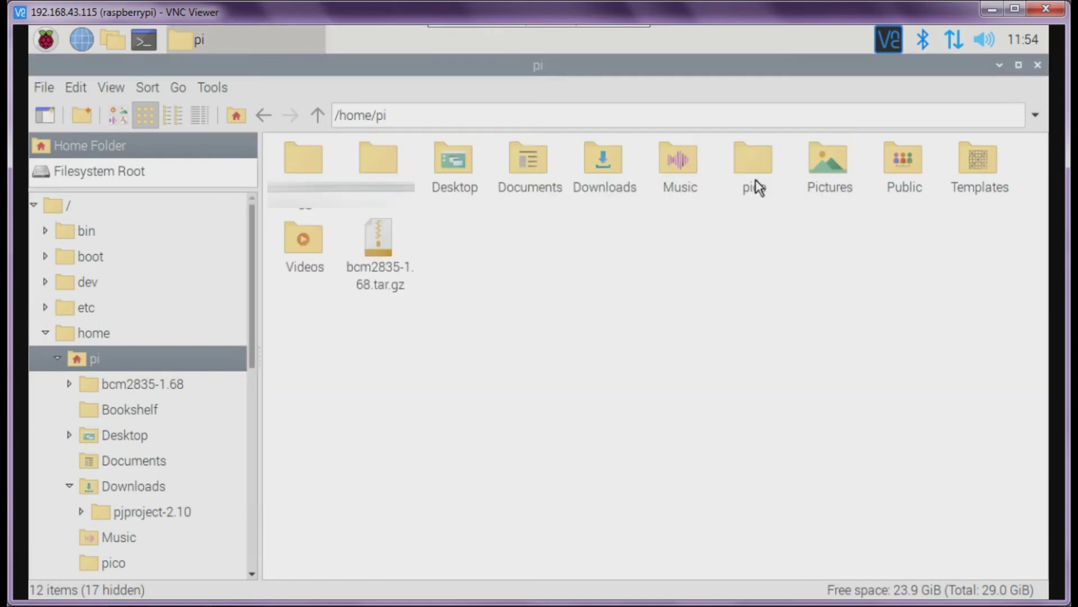
# - Reopen VNC Server's file transfer window on the Pi and start choosing files to send
pyautogui.click(888, 44)
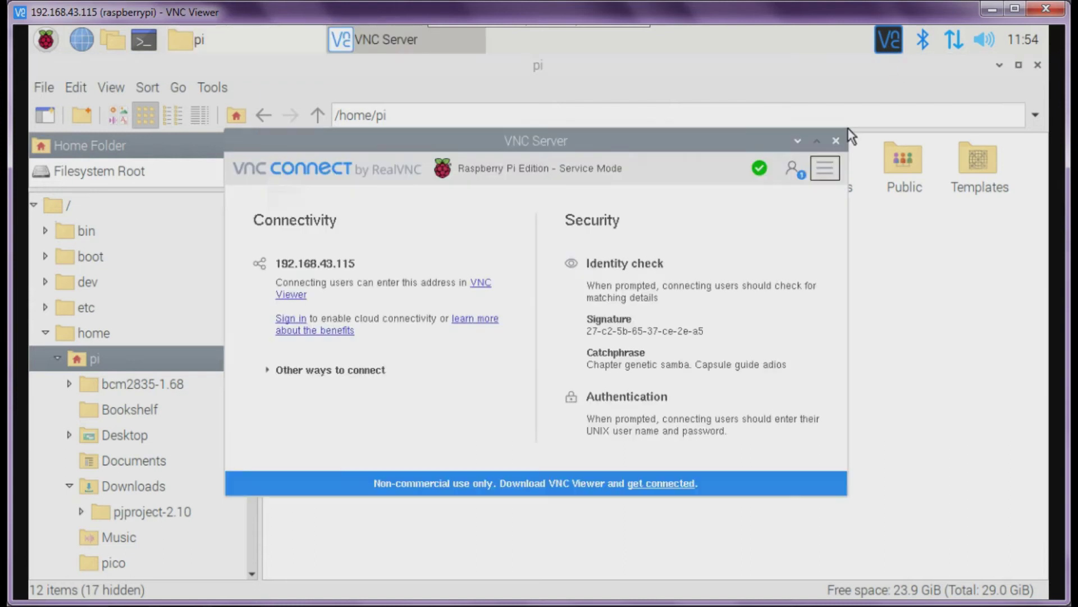
pyautogui.click(823, 168)
pyautogui.click(743, 273)
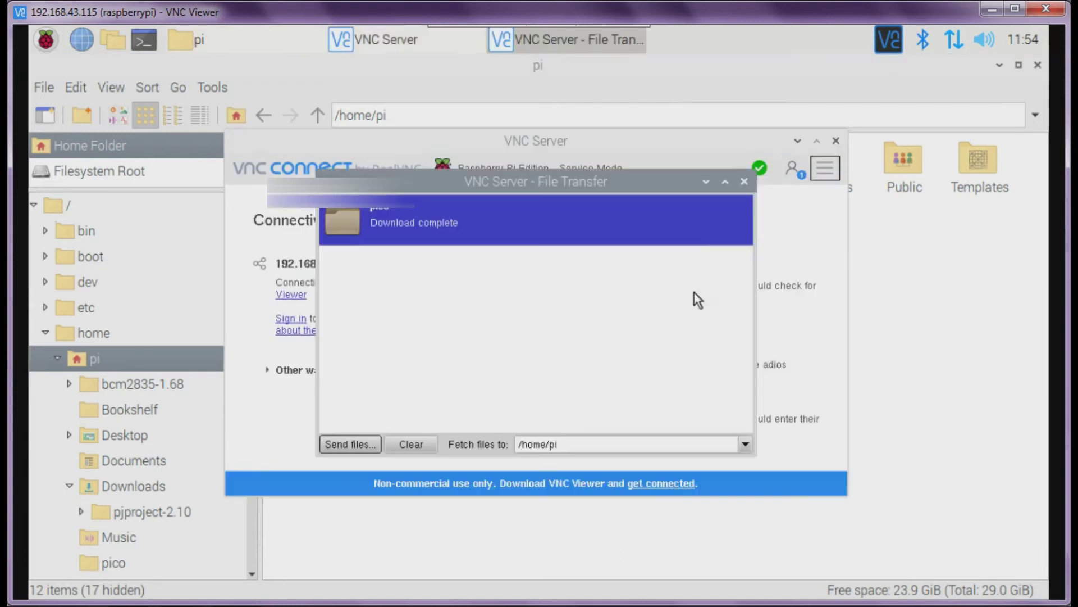
pyautogui.click(349, 443)
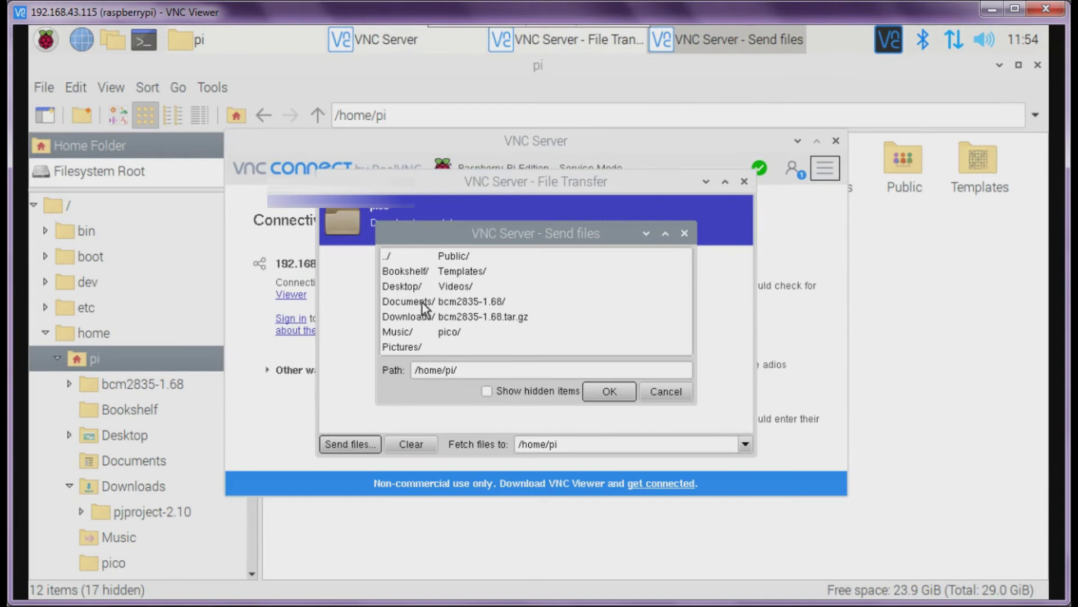
# - Browse to /home/pi/bcm2835-1.68/examples/blink and send blink.c to Windows
pyautogui.doubleClick(493, 302)
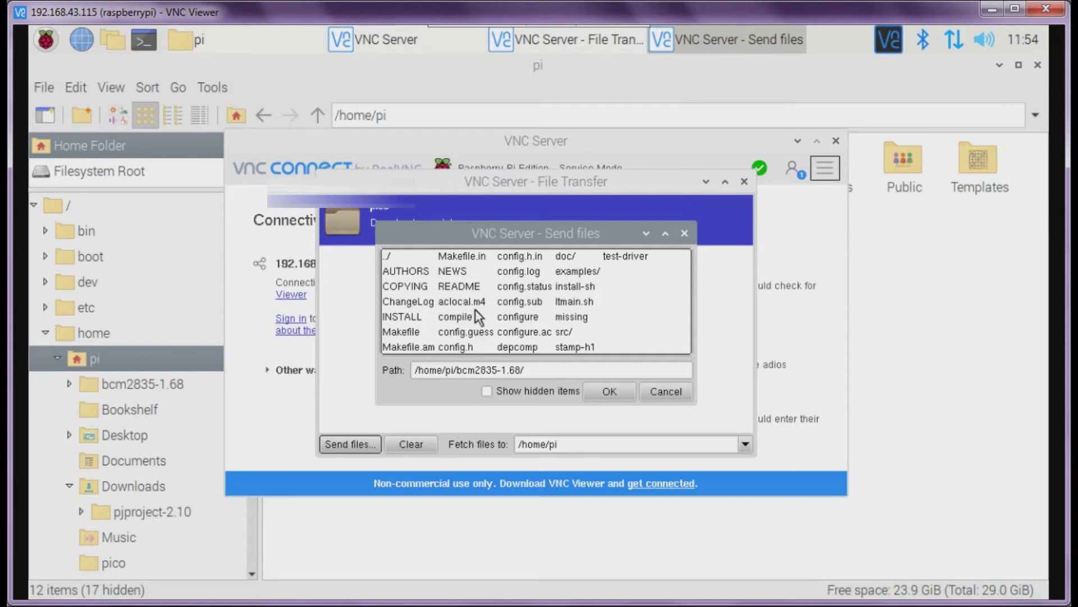
pyautogui.click(533, 332)
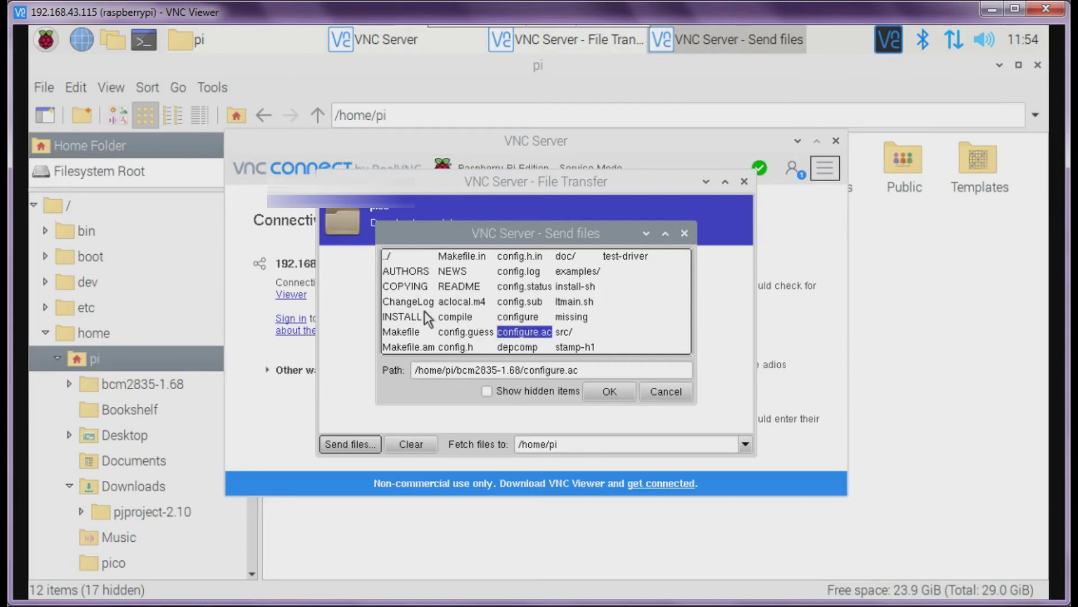
pyautogui.click(419, 305)
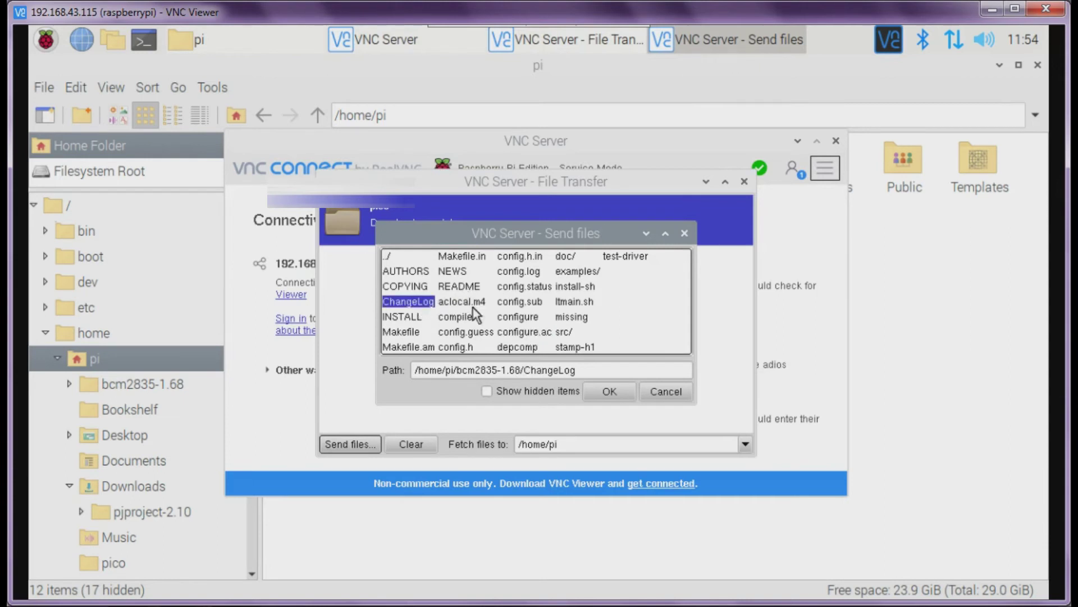
pyautogui.doubleClick(578, 272)
pyautogui.doubleClick(393, 271)
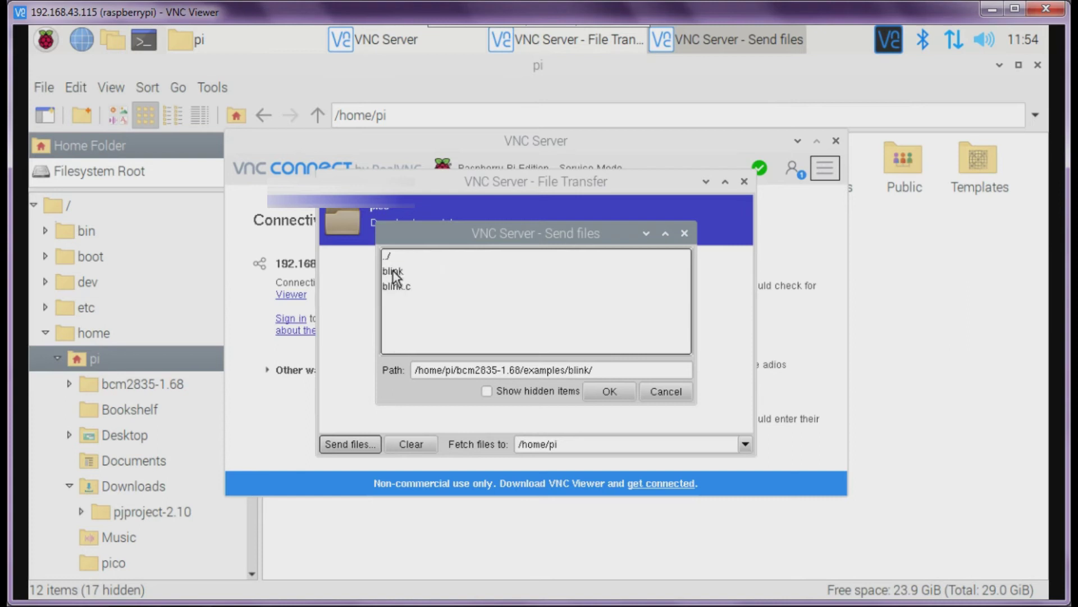
pyautogui.click(402, 288)
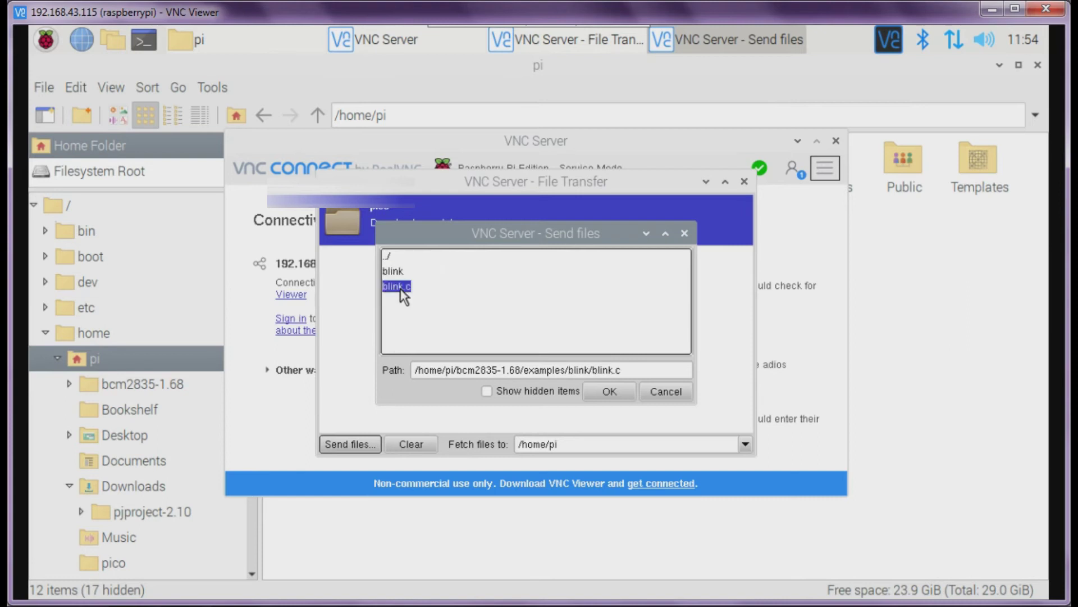
pyautogui.click(618, 395)
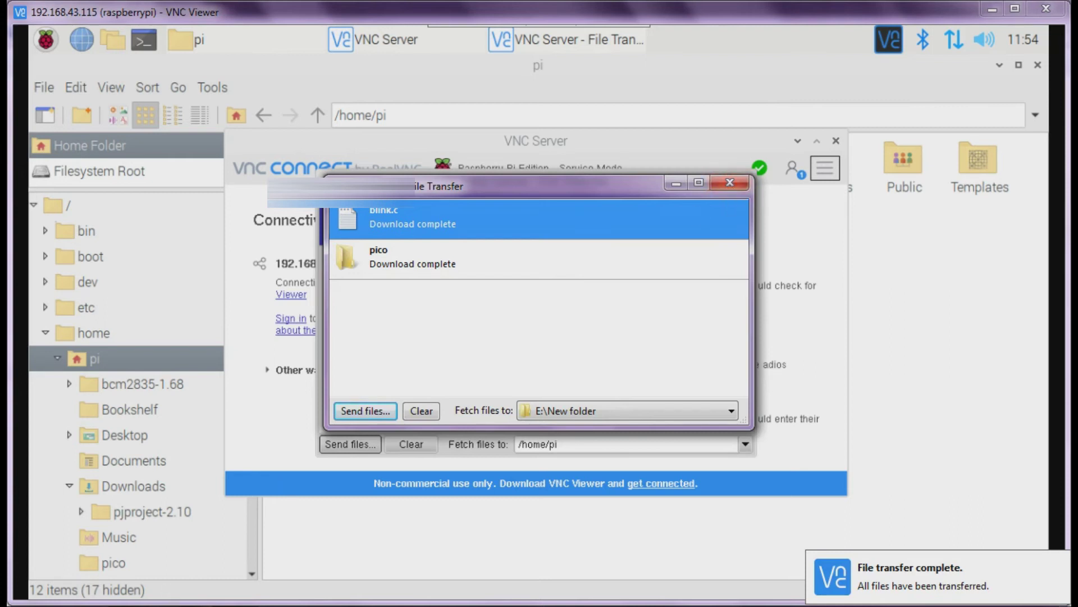
# - Switch to E:\New folder in Windows, view the received blink.c in Notepad and close it
pyautogui.moveTo(356, 549)
pyautogui.click(619, 542)
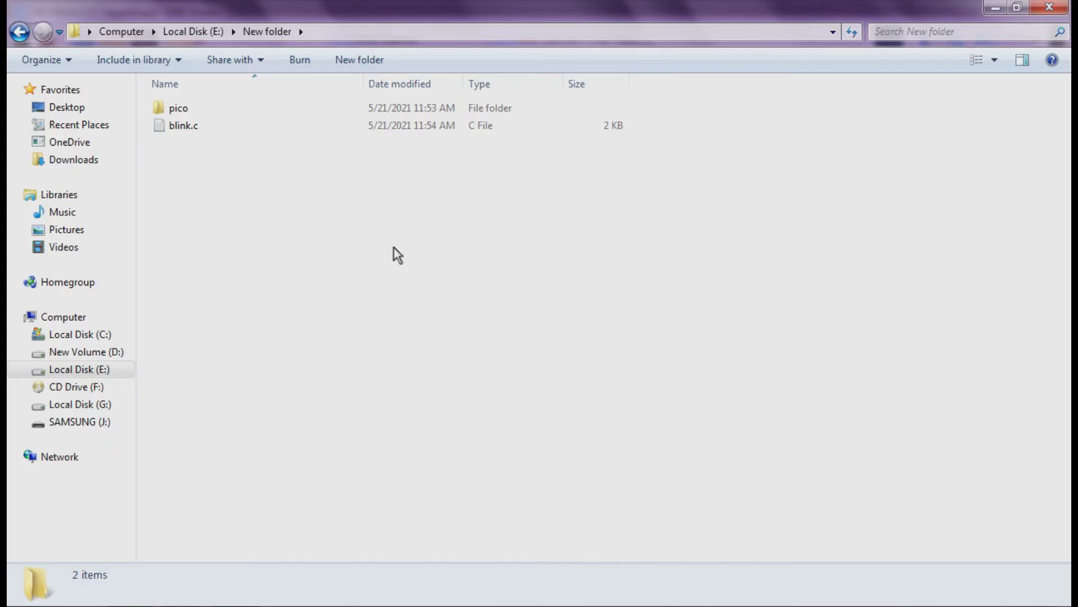
pyautogui.doubleClick(374, 126)
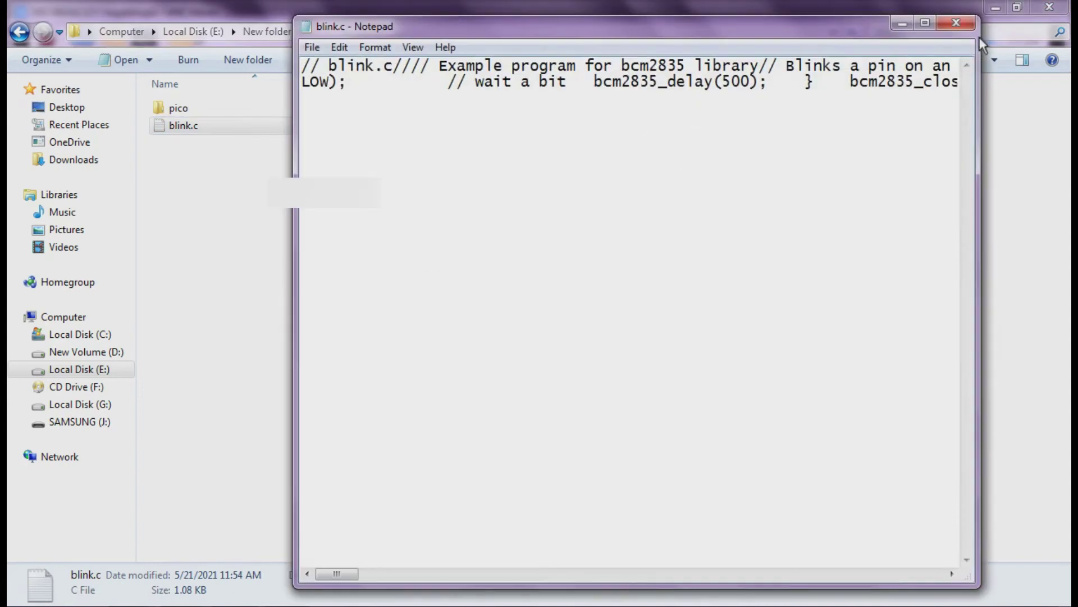
pyautogui.click(956, 23)
# - Open blink.c with WordPad, look through its code and close it
pyautogui.rightClick(599, 125)
pyautogui.moveTo(713, 182)
pyautogui.click(829, 218)
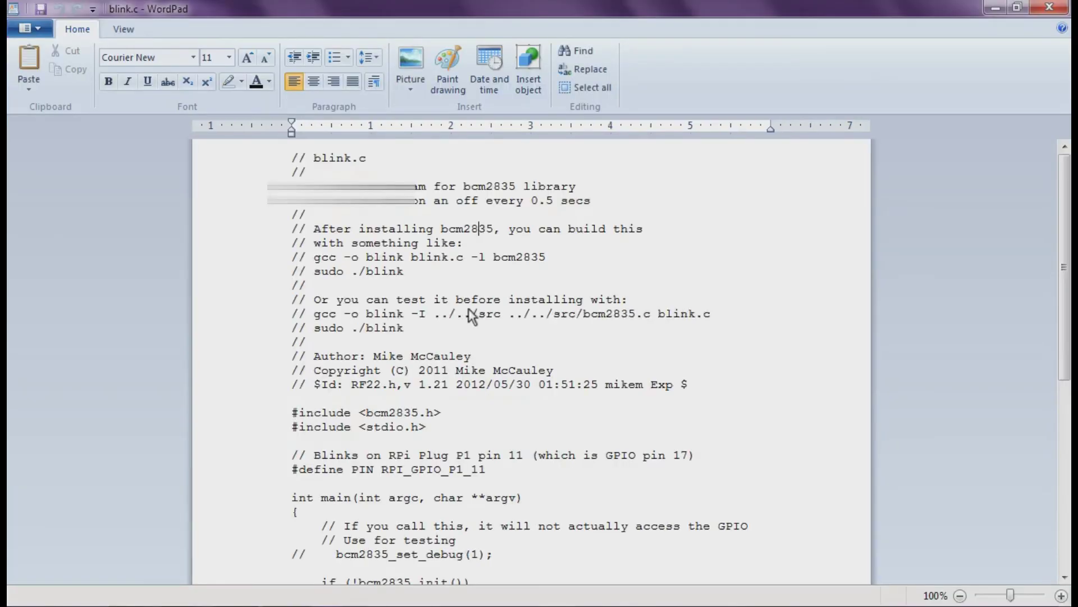
pyautogui.scroll(-3, 474, 385)
pyautogui.scroll(-4, 475, 385)
pyautogui.click(1049, 6)
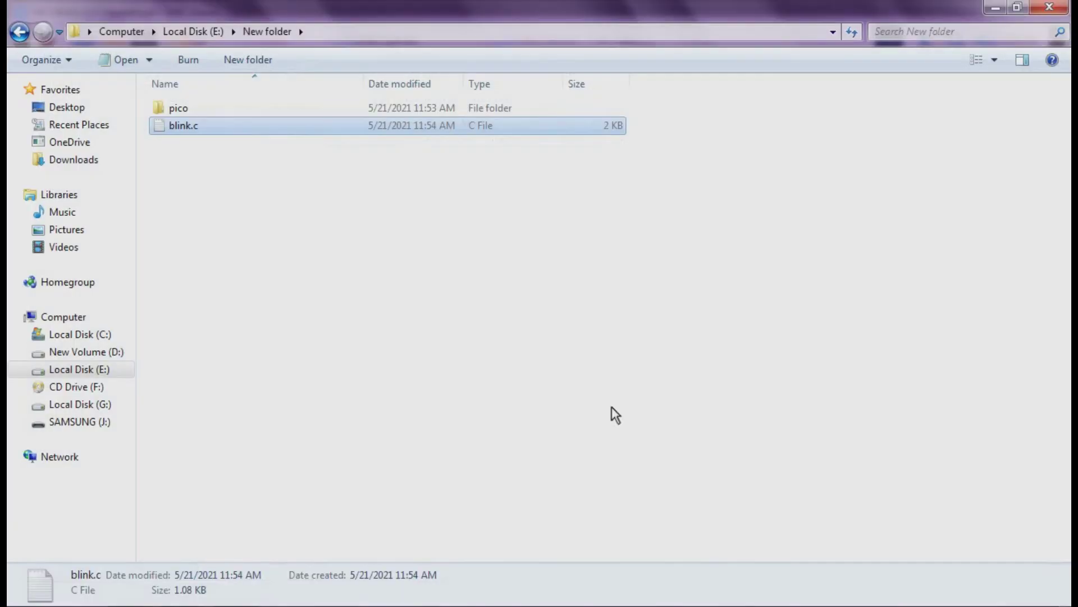
pyautogui.click(494, 315)
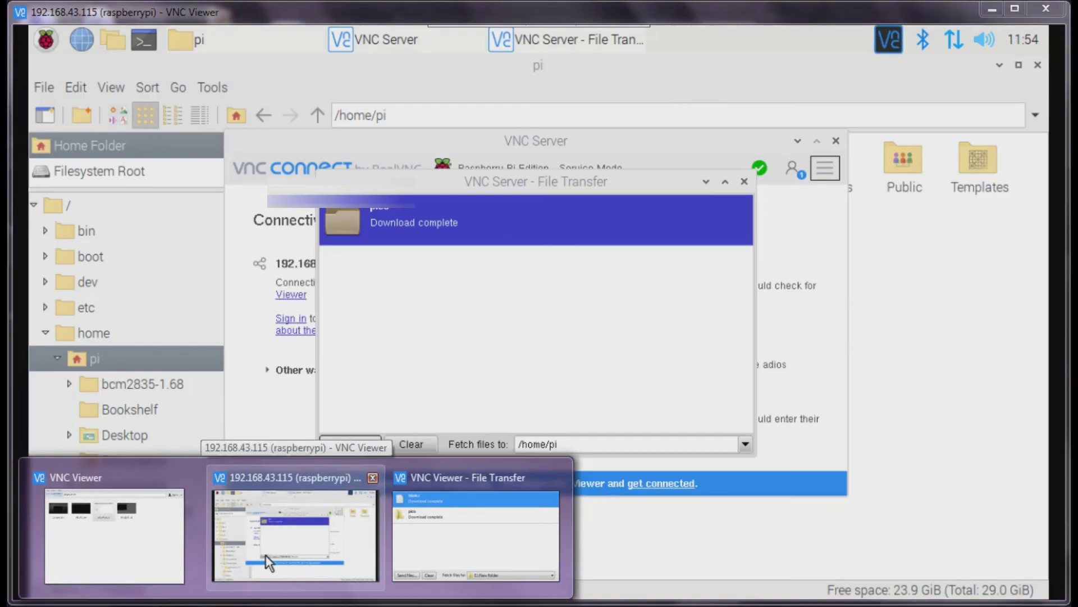
# - Return to the Raspberry Pi session and set the file transfer's fetch location to the Downloads folder
pyautogui.click(265, 555)
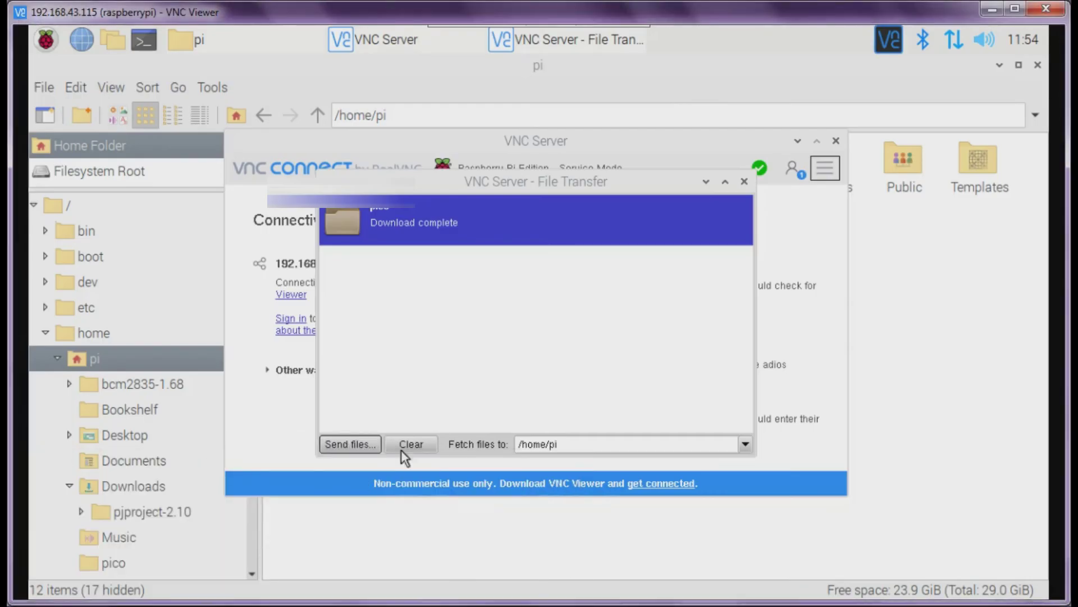
pyautogui.click(606, 445)
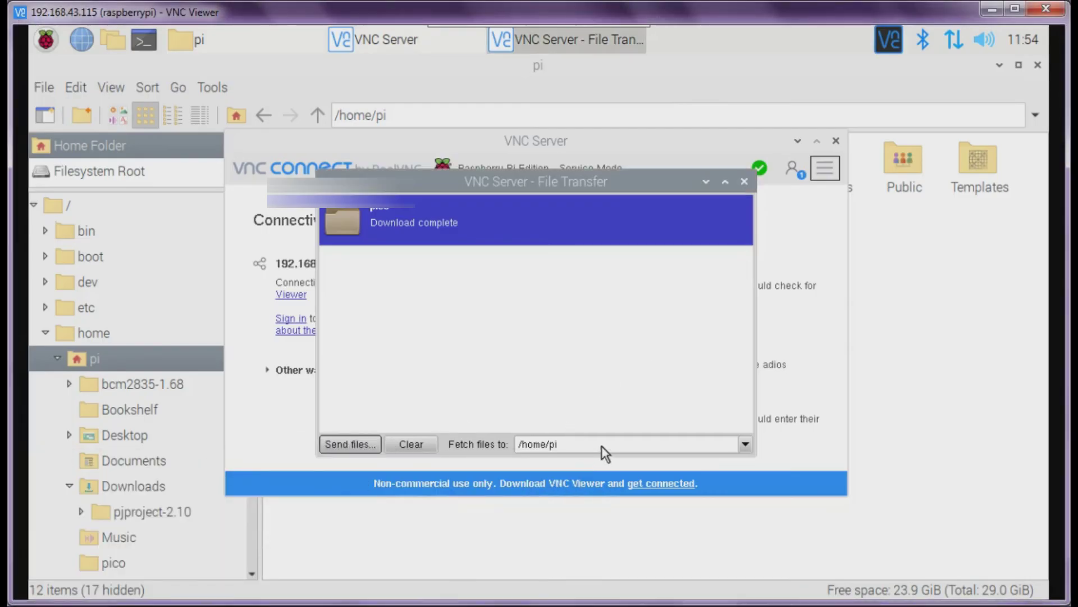
pyautogui.click(745, 442)
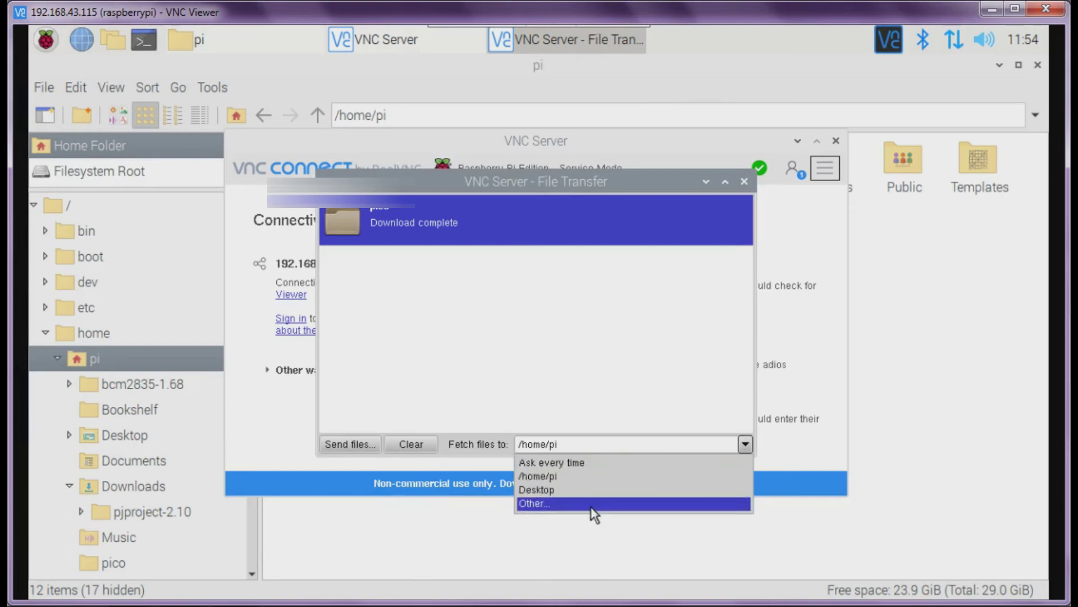
pyautogui.click(592, 504)
pyautogui.doubleClick(418, 318)
pyautogui.click(607, 392)
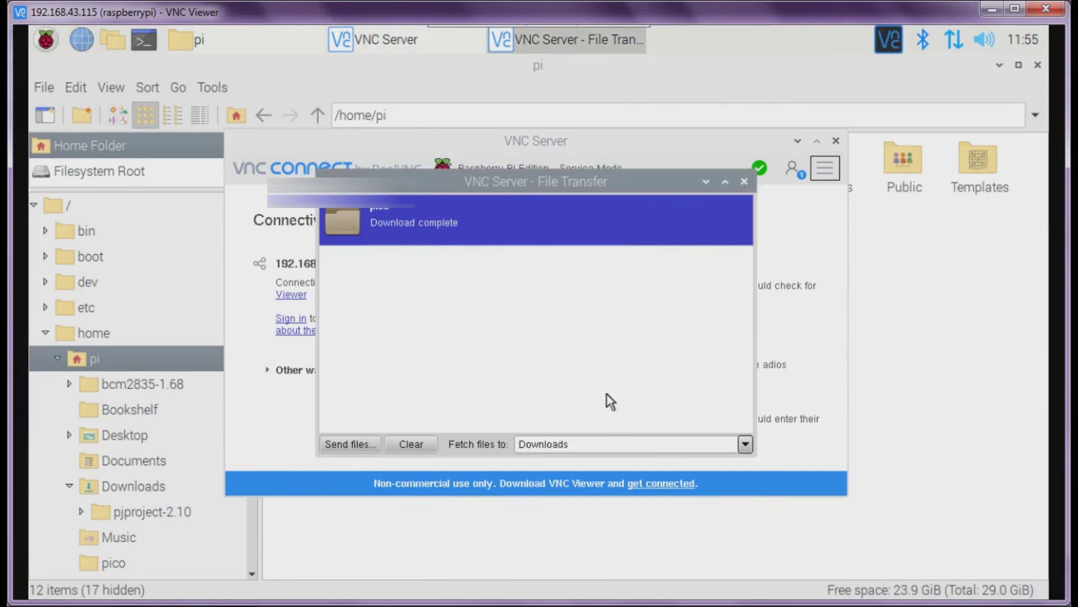
# - Close the File Transfer and VNC Server windows on the Pi and open the Downloads folder in its file manager
pyautogui.click(745, 181)
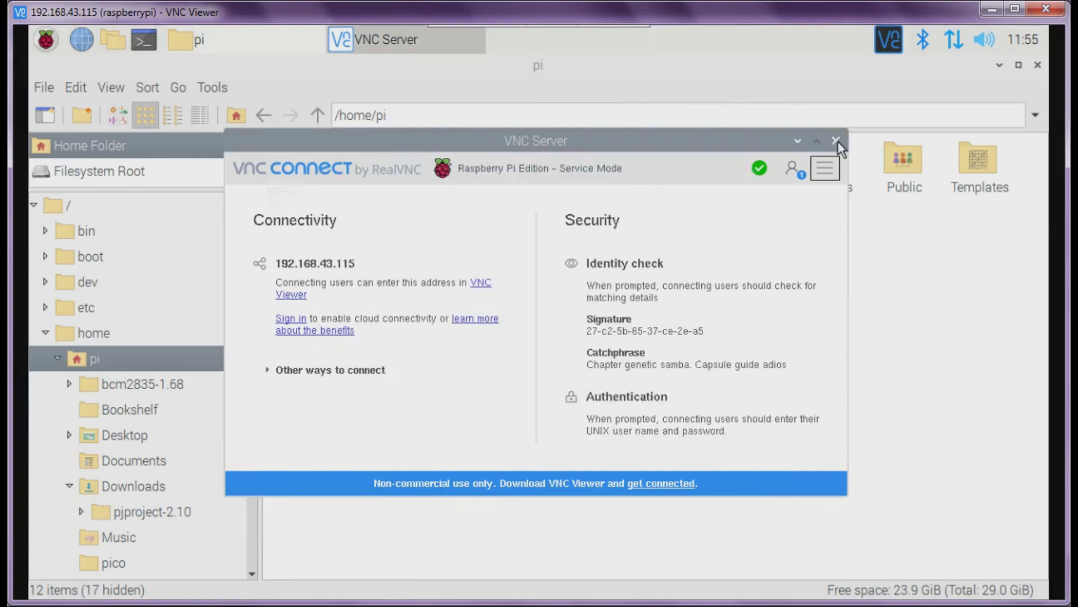
pyautogui.click(837, 141)
pyautogui.doubleClick(593, 163)
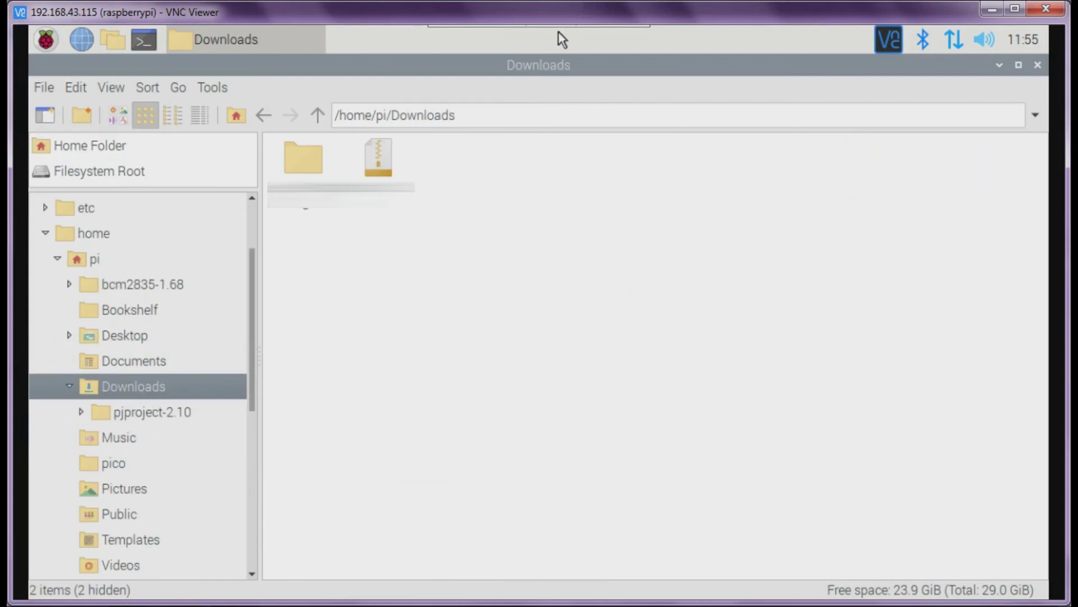
# - Start sending files from the viewer, browse the Windows drives and send blink.c to the Raspberry Pi
pyautogui.click(544, 39)
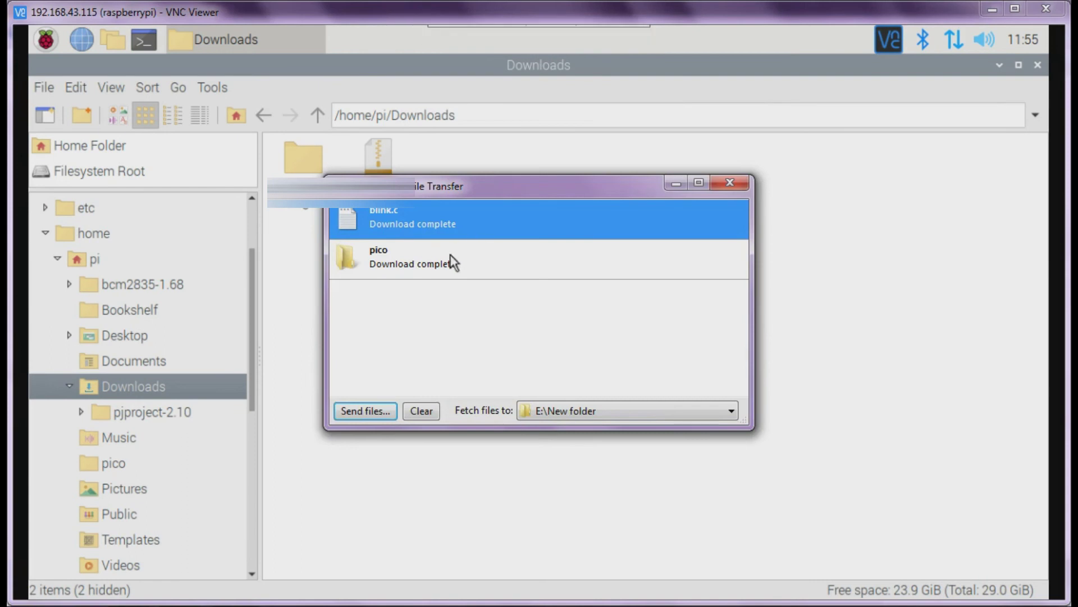
pyautogui.click(364, 412)
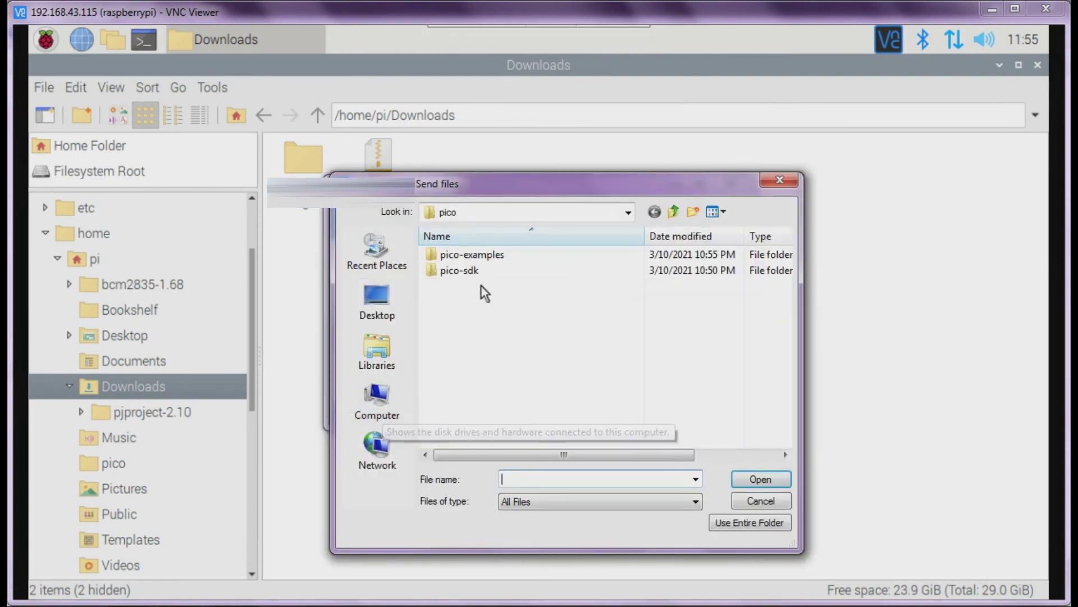
pyautogui.click(400, 393)
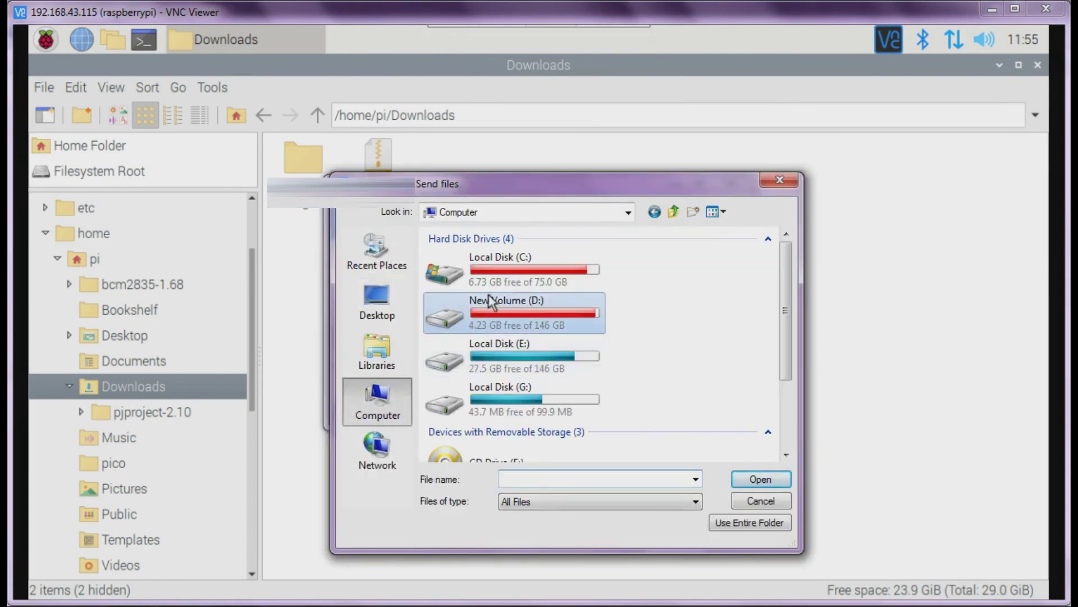
pyautogui.doubleClick(528, 312)
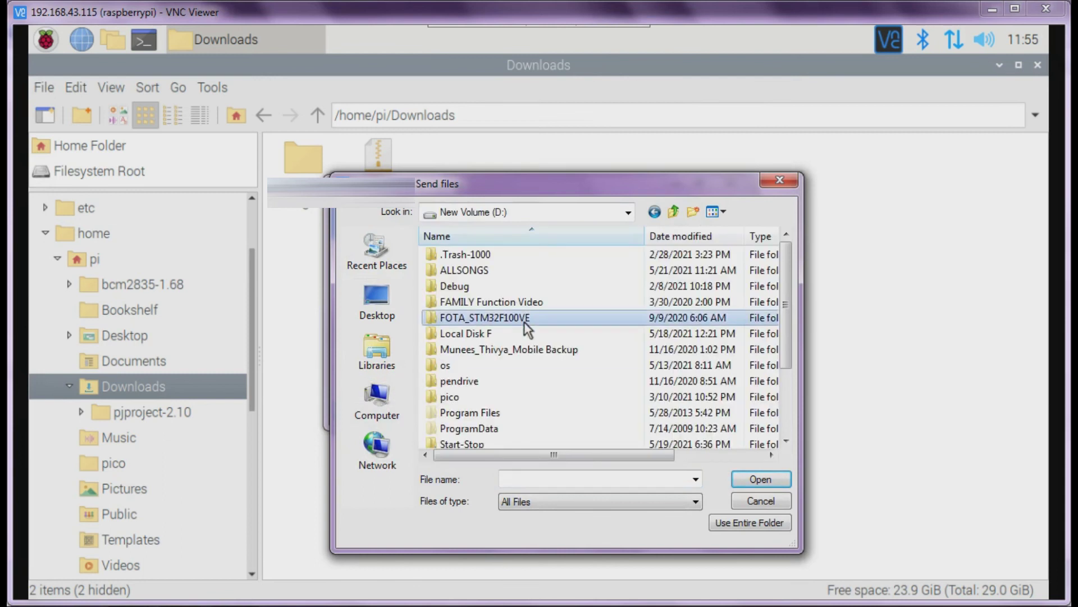
pyautogui.doubleClick(510, 394)
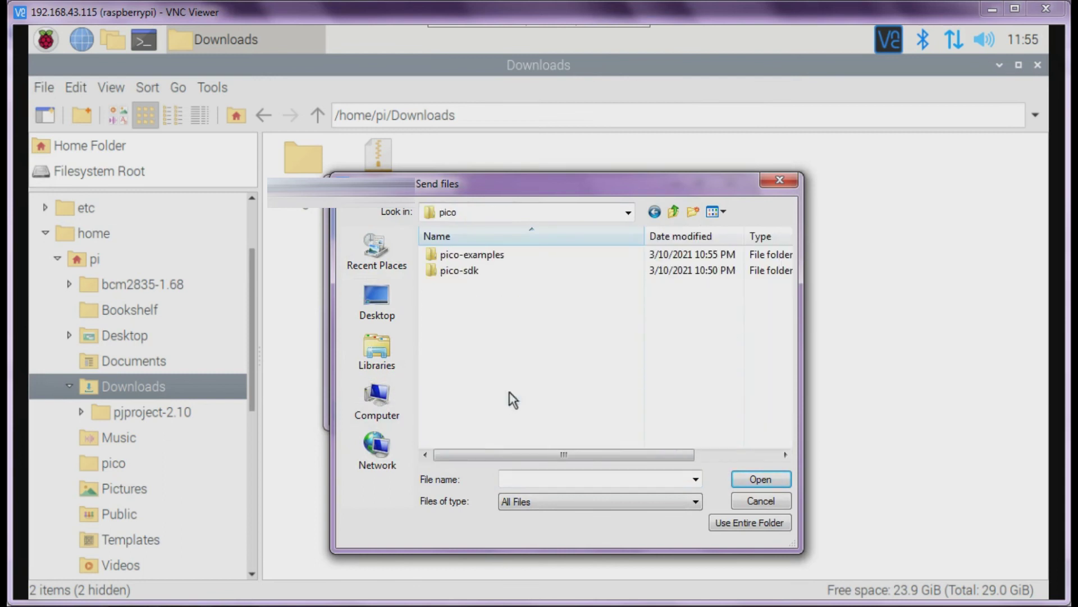
pyautogui.click(659, 211)
pyautogui.doubleClick(506, 275)
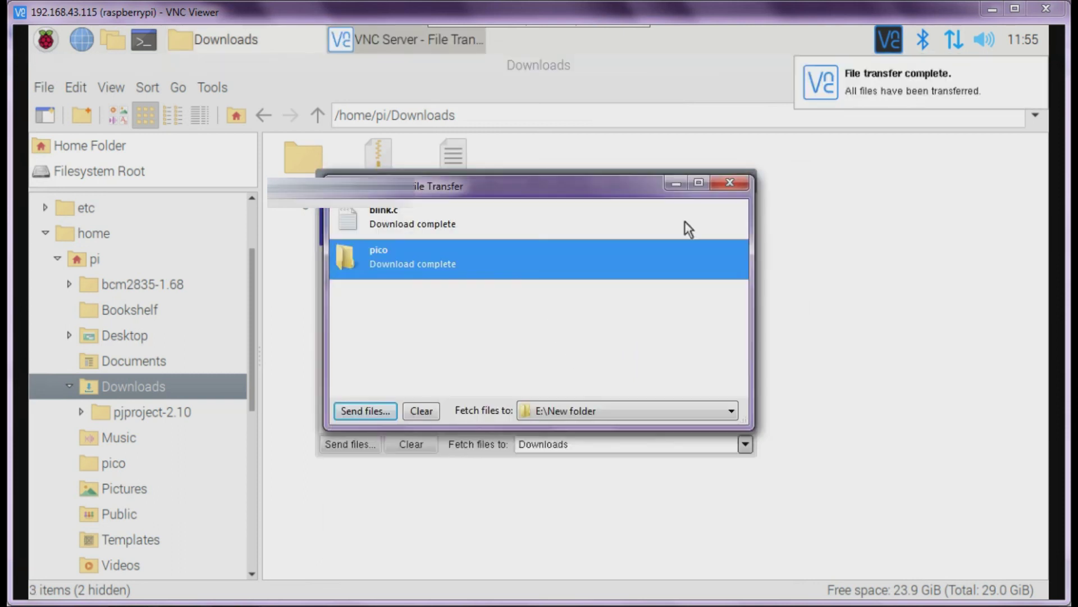
# - Close the viewer's file transfer window, move the Pi's transfer window clear of the Downloads files, and close it too
pyautogui.click(732, 190)
pyautogui.moveTo(665, 184); pyautogui.dragTo(682, 274)
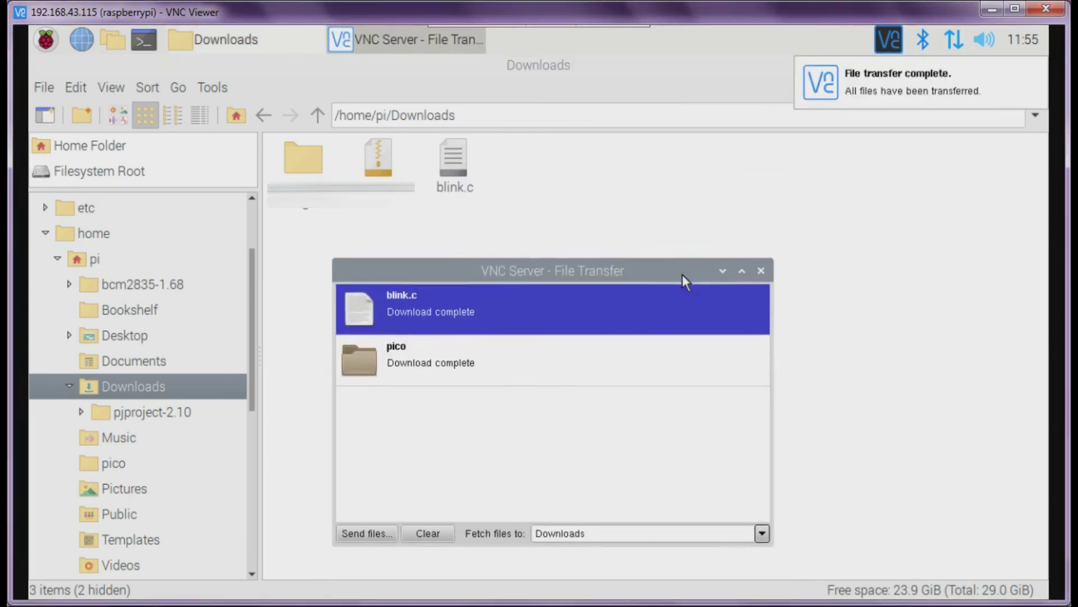
pyautogui.click(759, 274)
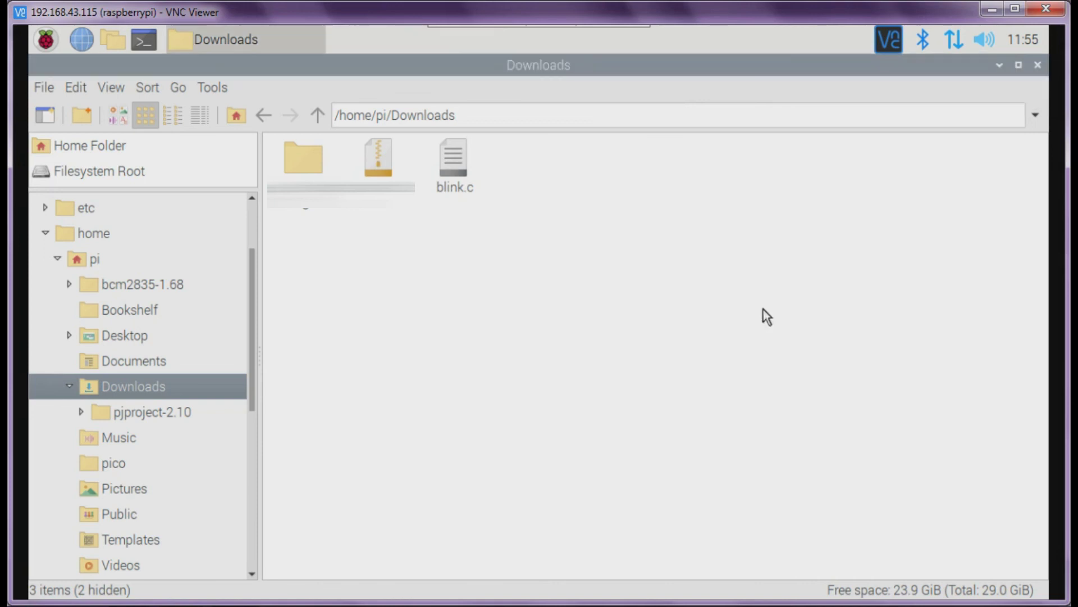